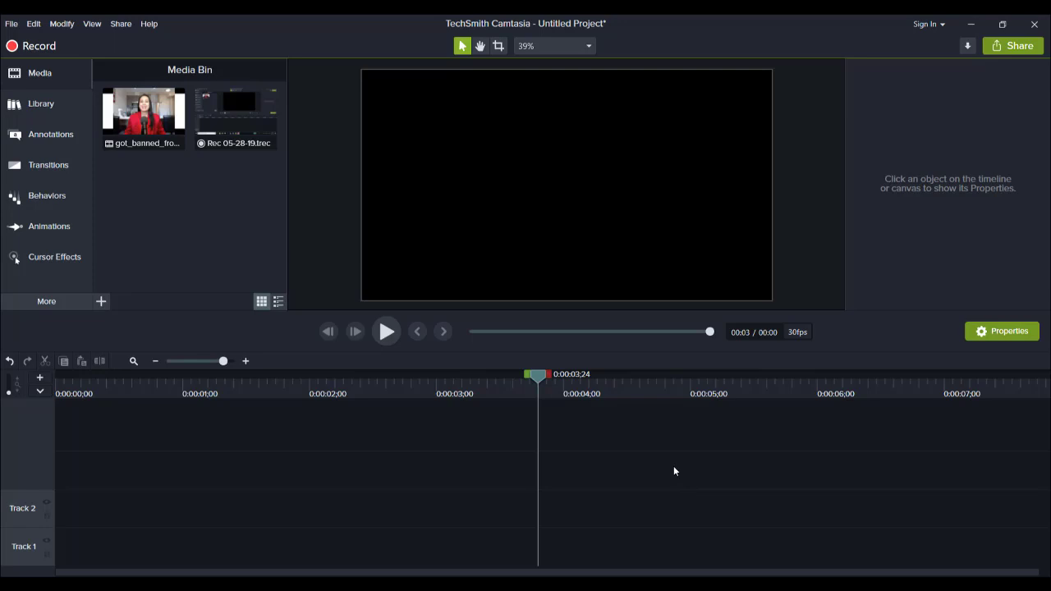
- Add the got_banned_from_fiverr clip to the timeline and scale it to 150% to fill the canvas
mouse_move(138, 119)
left_mouse_down()
mouse_move(138, 402)
mouse_move(57, 483)
left_mouse_up()
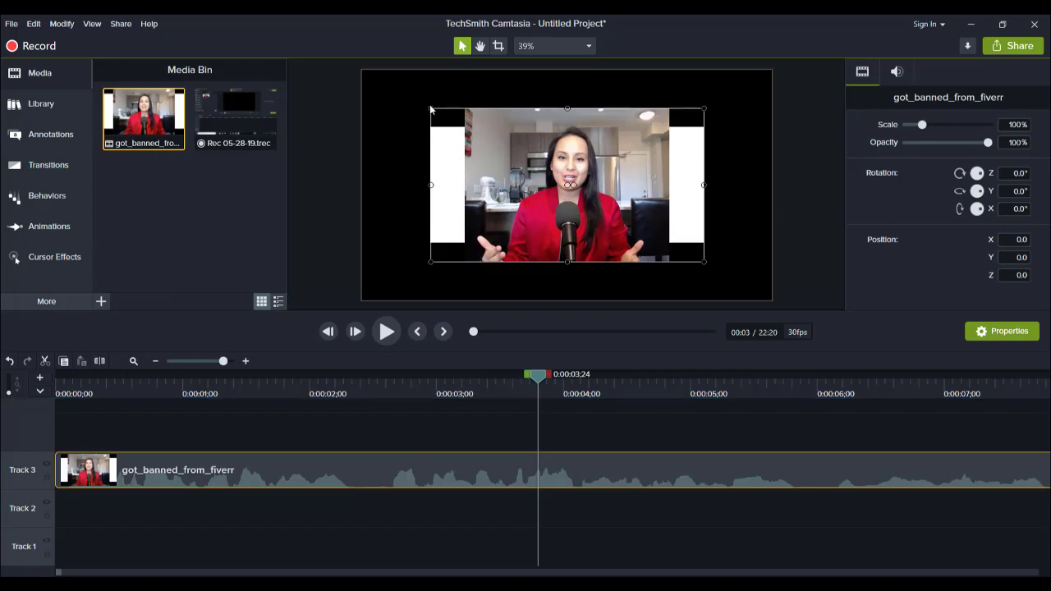
left_click_drag(431, 109, 362, 70)
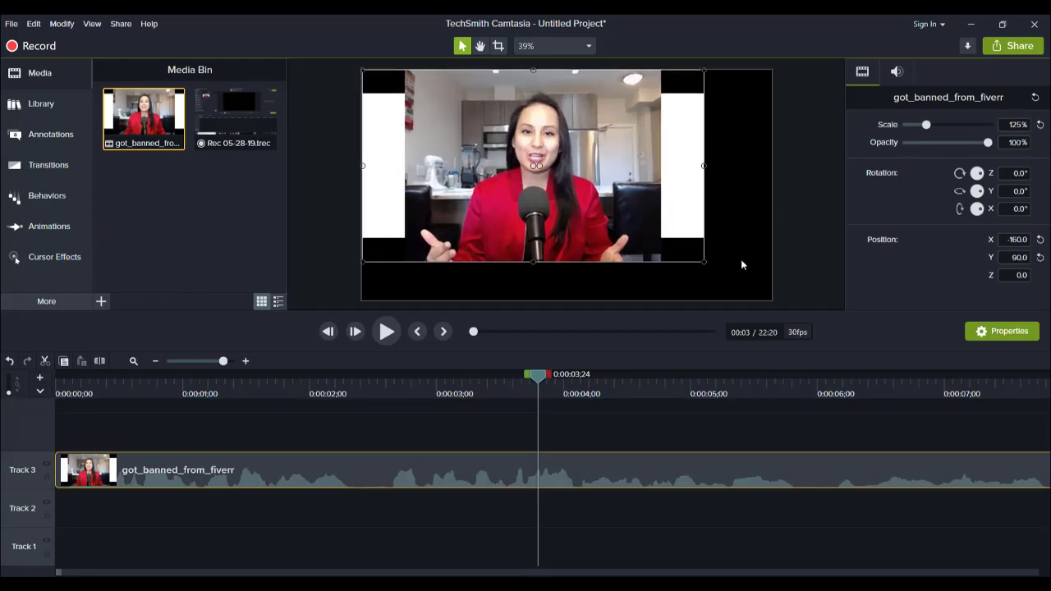
left_click_drag(704, 262, 709, 311)
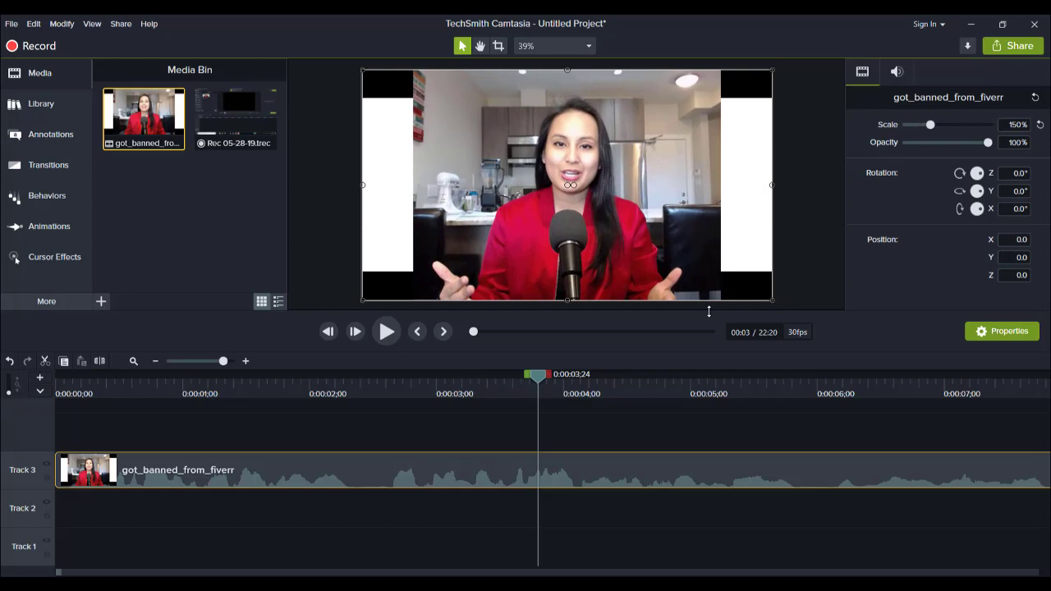
left_click_drag(144, 384, 127, 386)
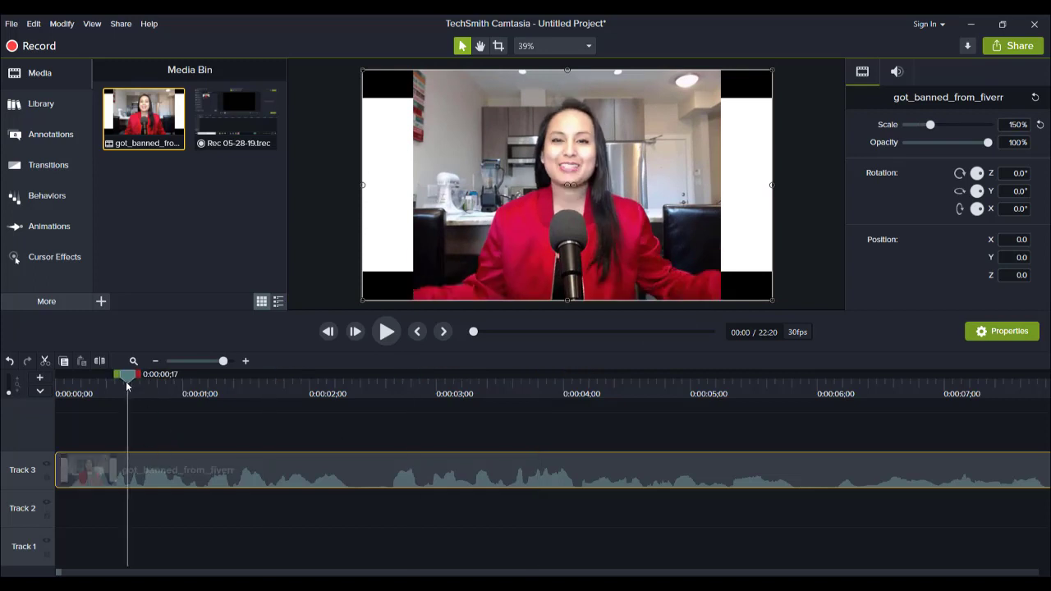
left_click(156, 361)
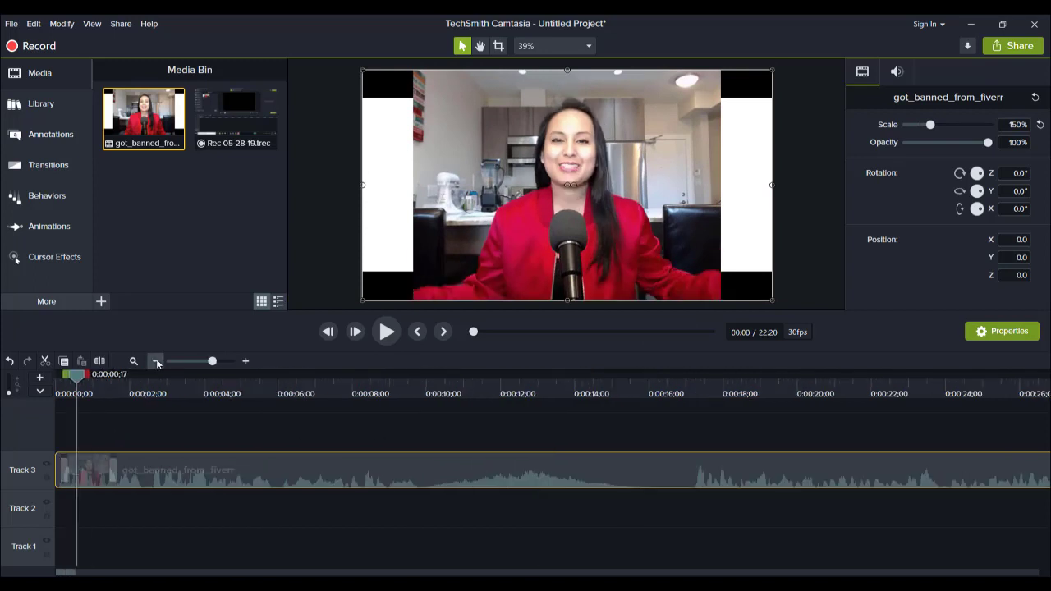
left_click(156, 361)
left_click(155, 362)
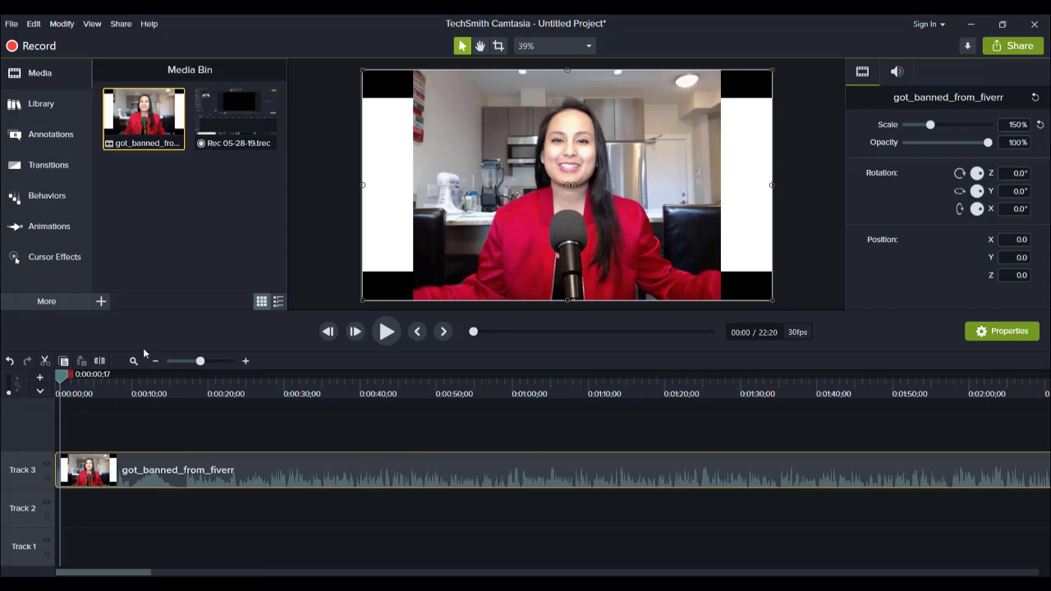
left_click(179, 389)
left_click_drag(264, 390, 391, 389)
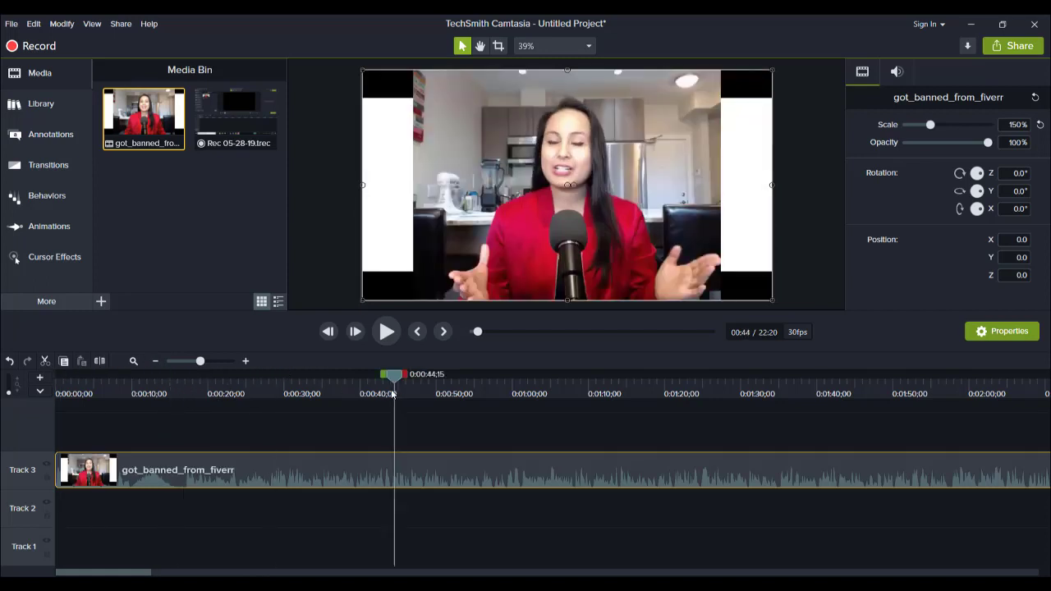
left_click(424, 397)
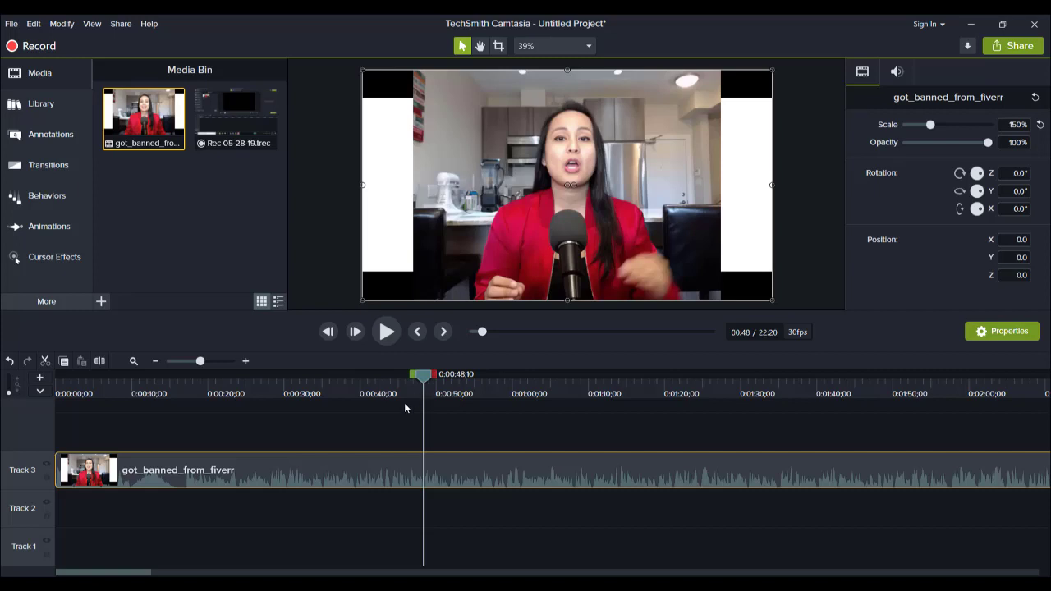
left_click(194, 391)
left_click(350, 395)
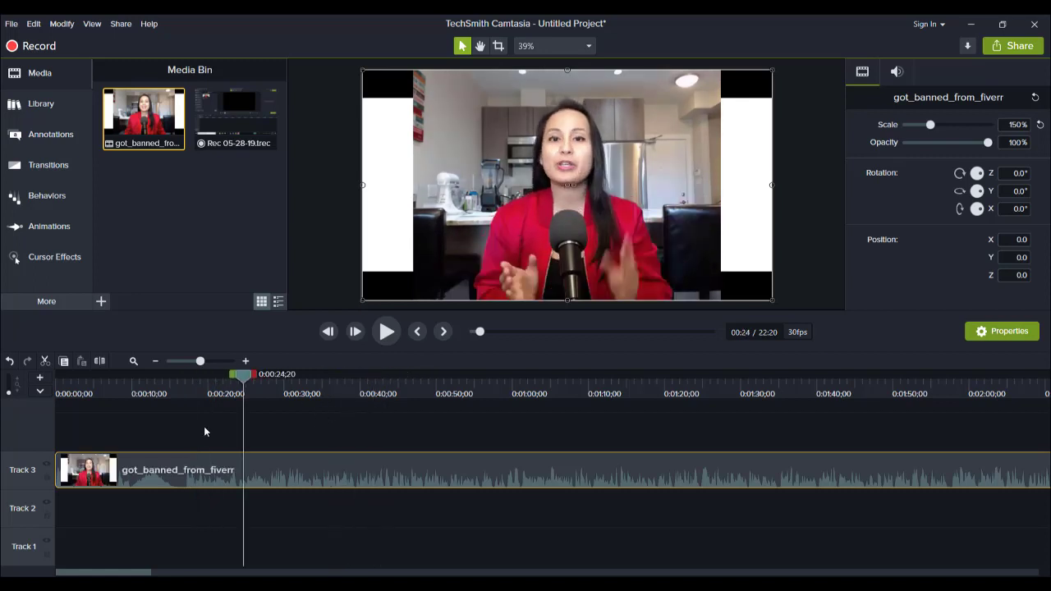
left_click(178, 433)
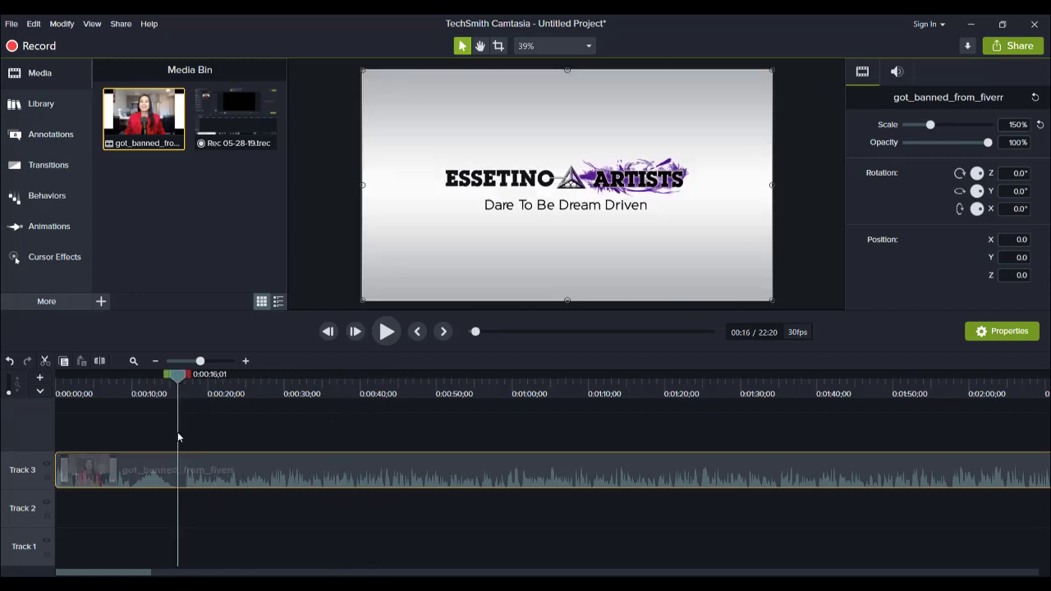
left_click_drag(178, 438, 238, 427)
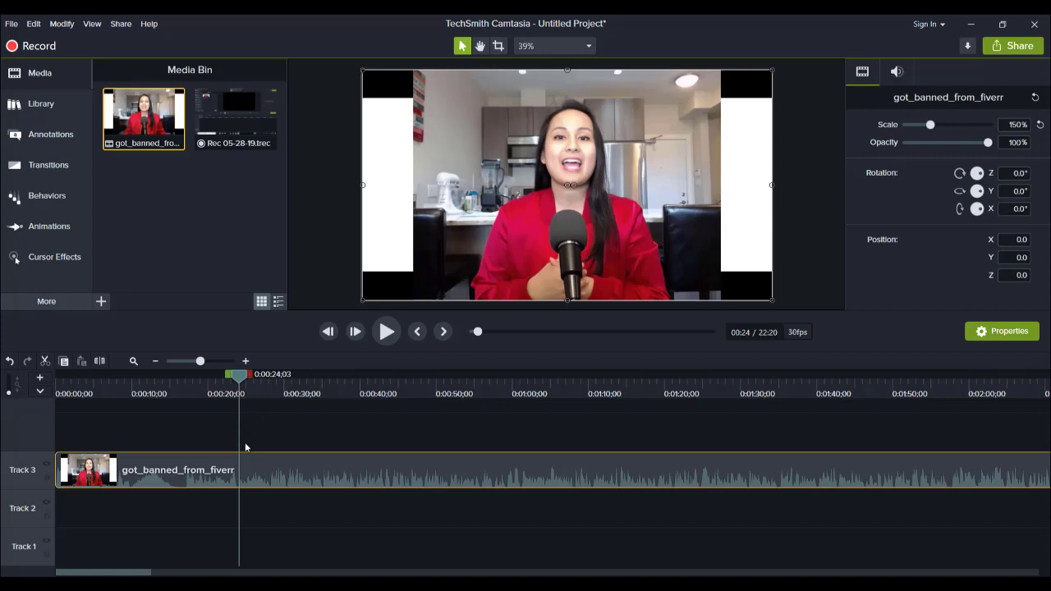
left_click(148, 395)
left_click(132, 395)
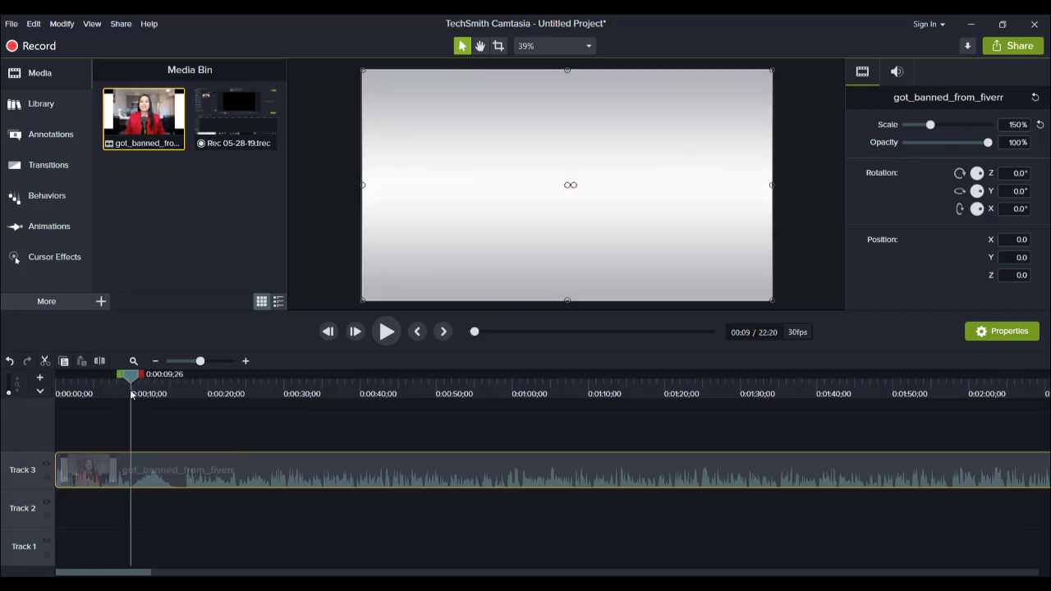
- Split the clip at the 0:26 mark with S
left_click_drag(131, 395, 232, 393)
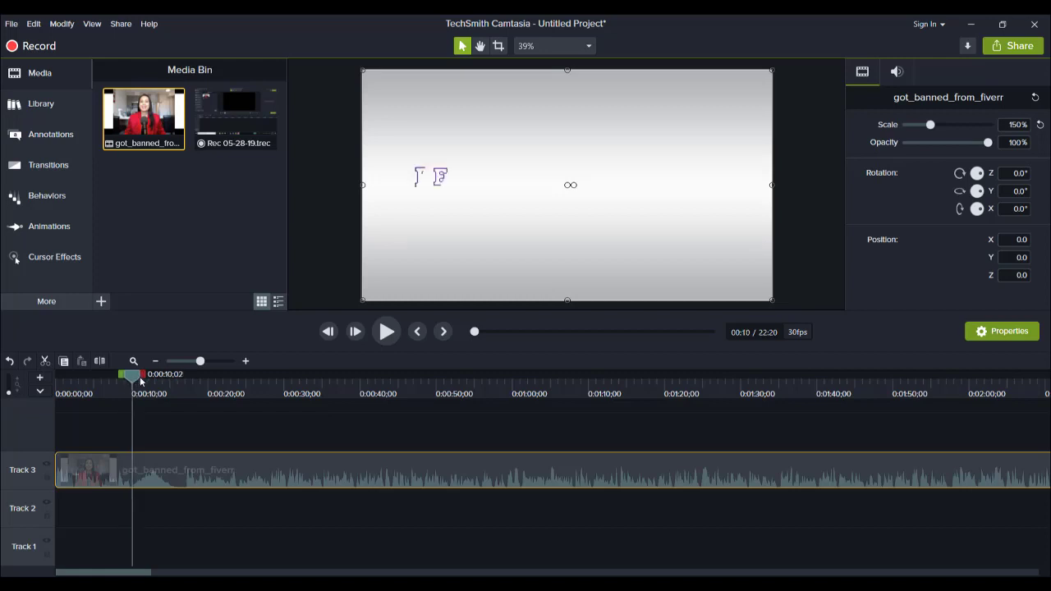
left_click(253, 388)
key("s")
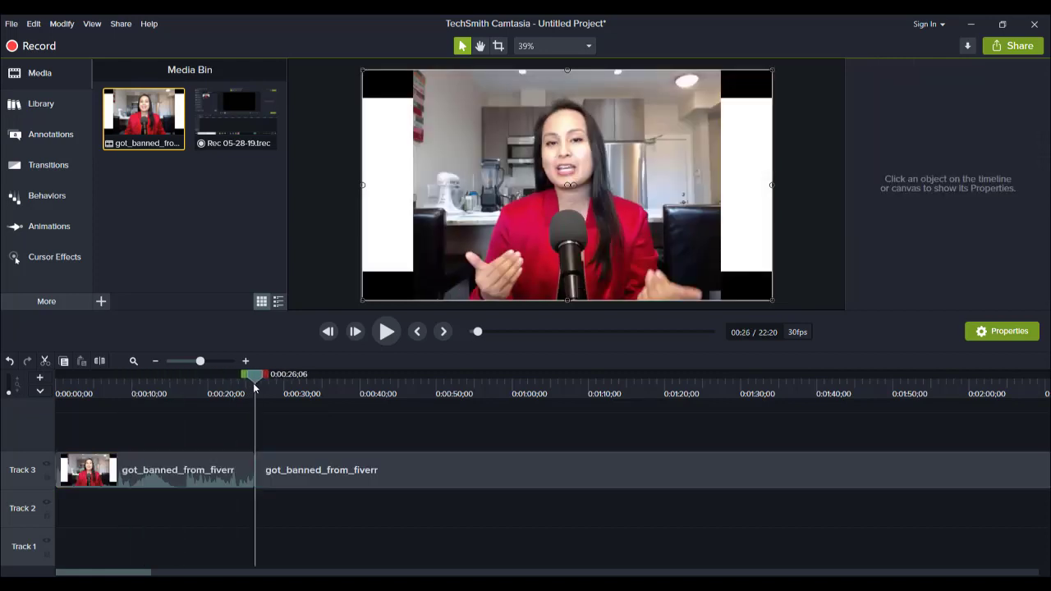
- Move the part after 26 seconds aside and delete it, keeping the opening clip
left_click_drag(313, 487, 491, 468)
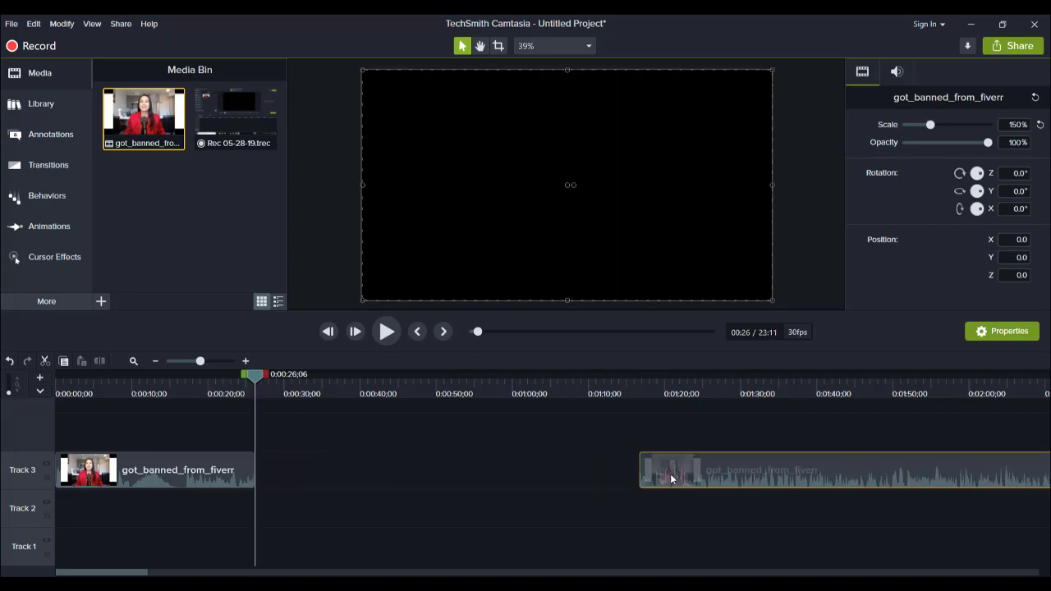
left_click_drag(491, 462, 671, 474)
left_click_drag(292, 433, 156, 477)
left_click_drag(102, 392, 46, 409)
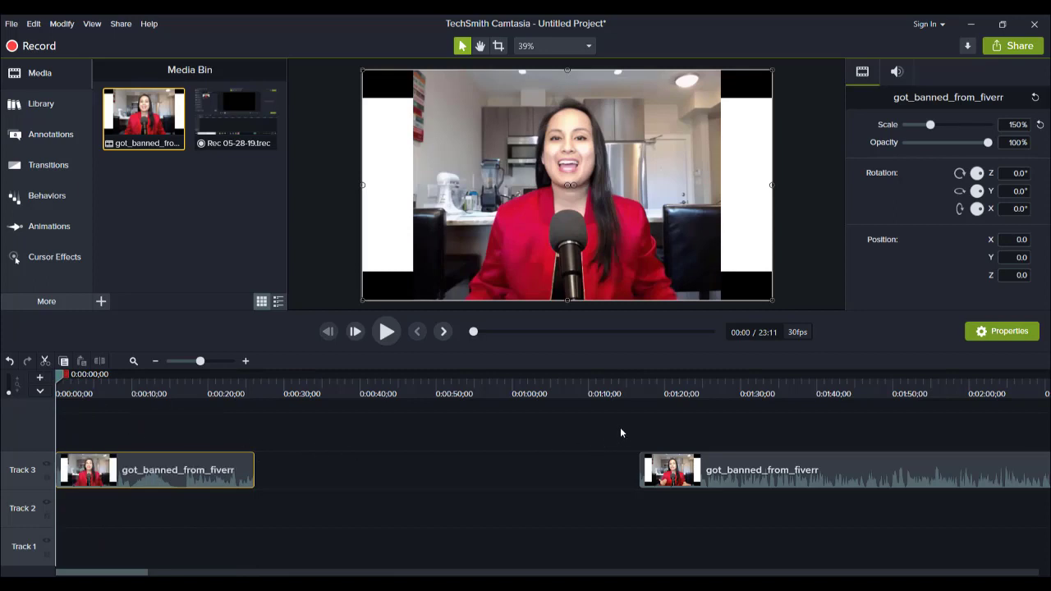
left_click_drag(620, 427, 703, 501)
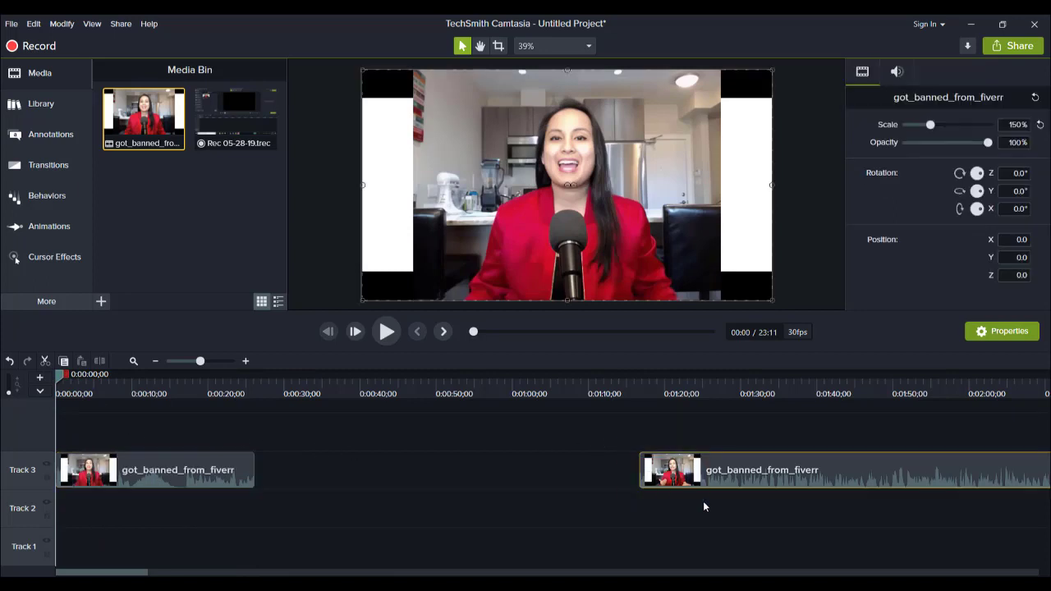
key("Delete")
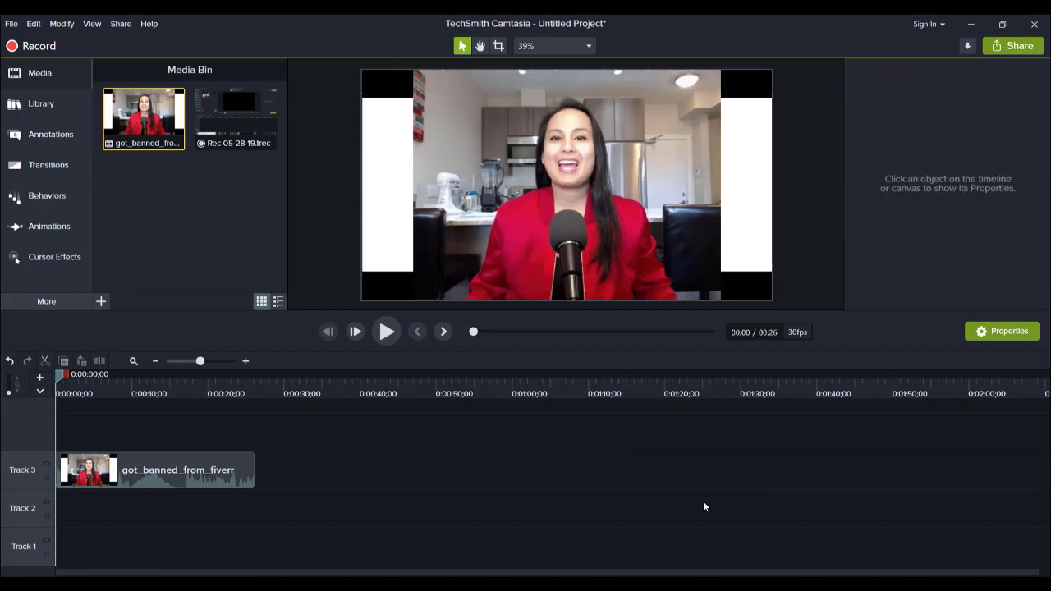
left_click(120, 24)
left_click(106, 41)
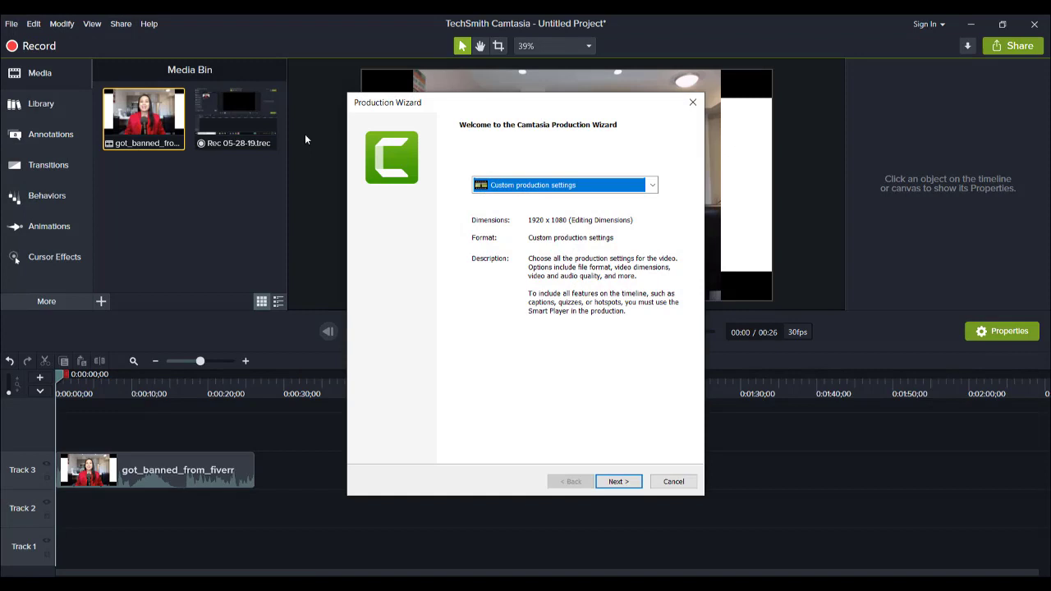
left_click(622, 485)
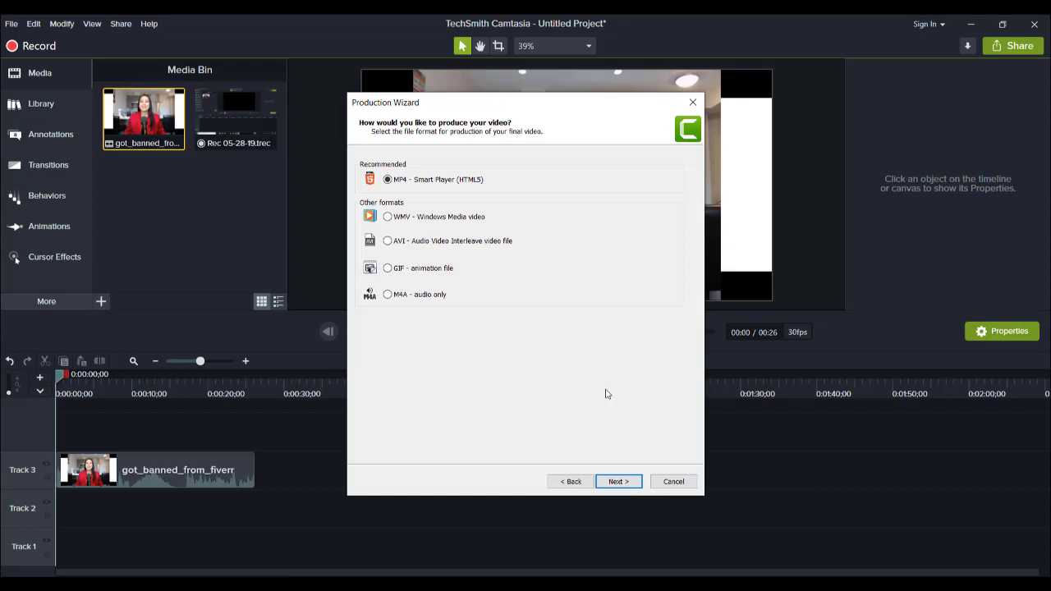
left_click(673, 482)
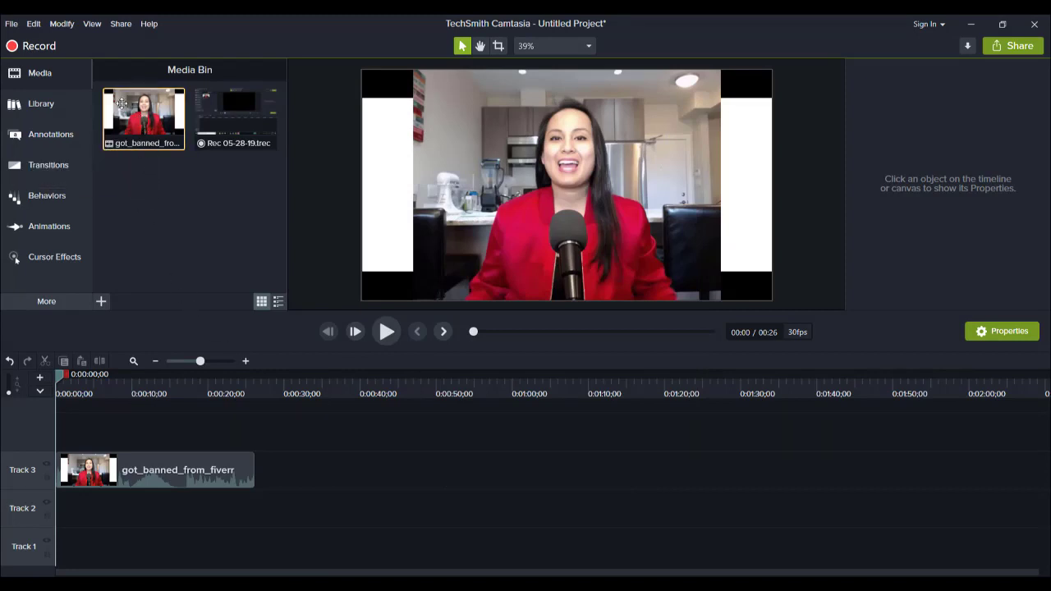
- Add the full clip to the timeline again and split it at 1:30 and 2:01
left_click_drag(129, 92, 321, 487)
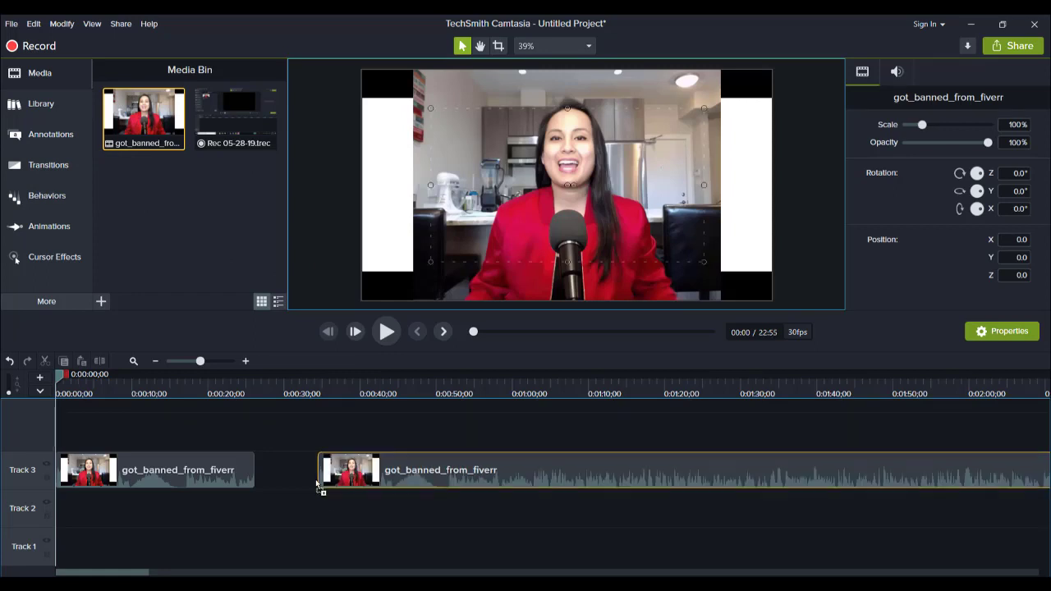
left_click(439, 393)
left_click_drag(439, 392, 496, 392)
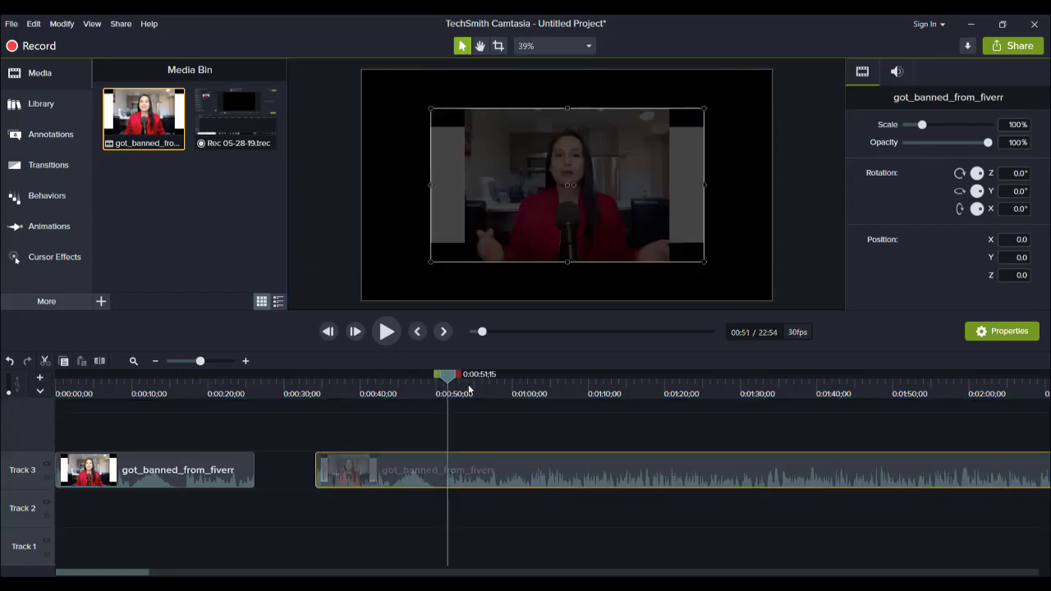
left_click(630, 392)
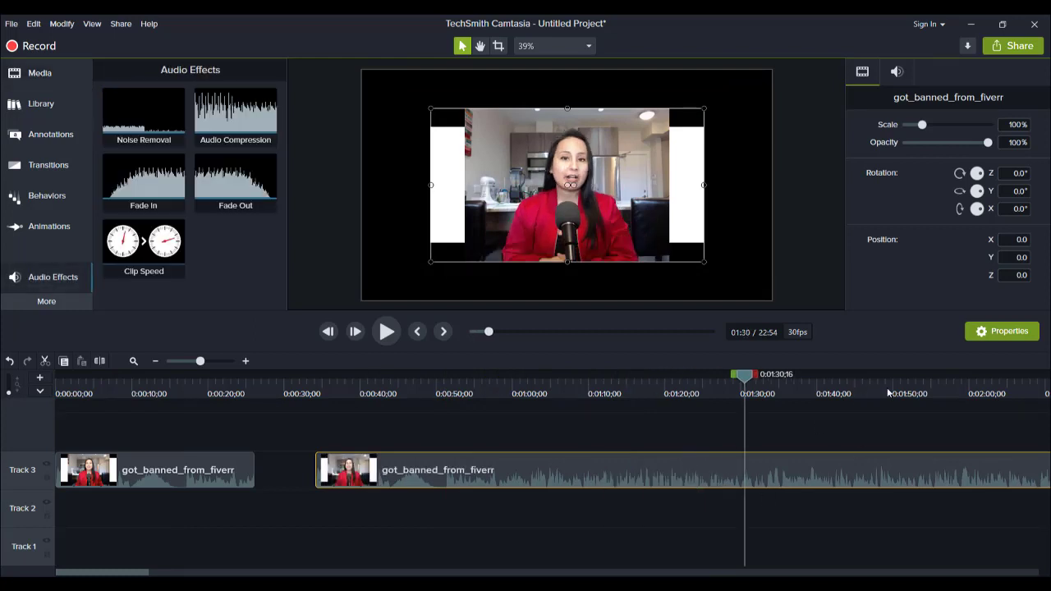
key("s")
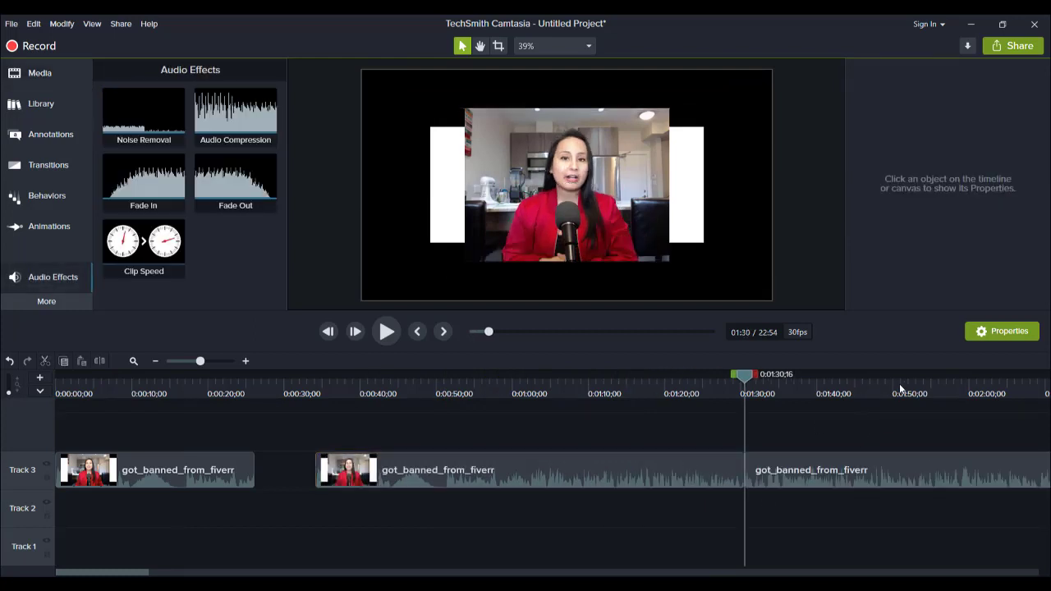
left_click(983, 388)
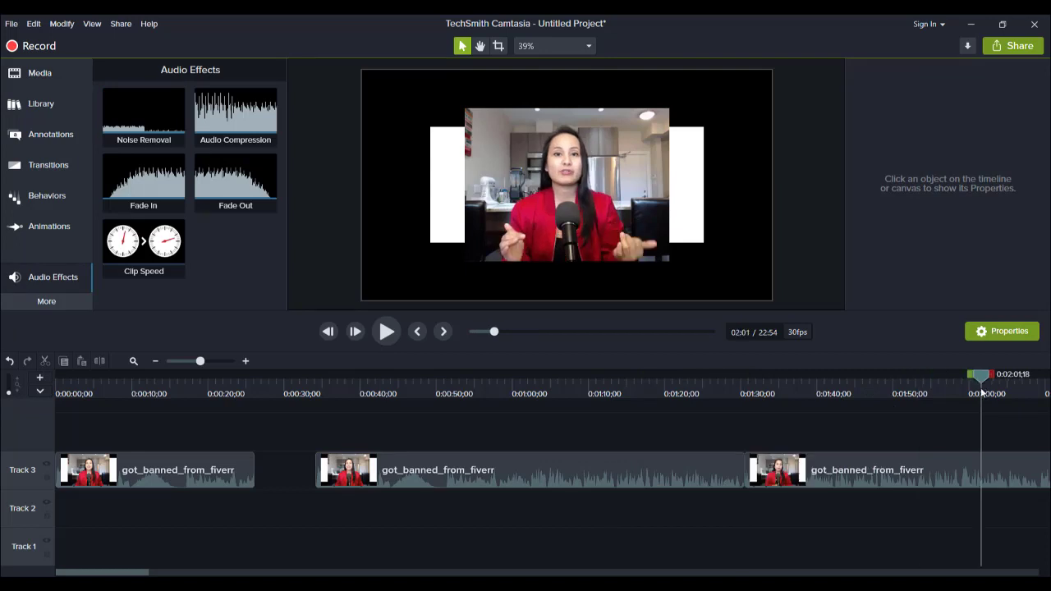
left_click(957, 466)
key("s")
- Delete the pieces outside 1:30–2:01 and move the remaining section to the timeline start
left_click(997, 464)
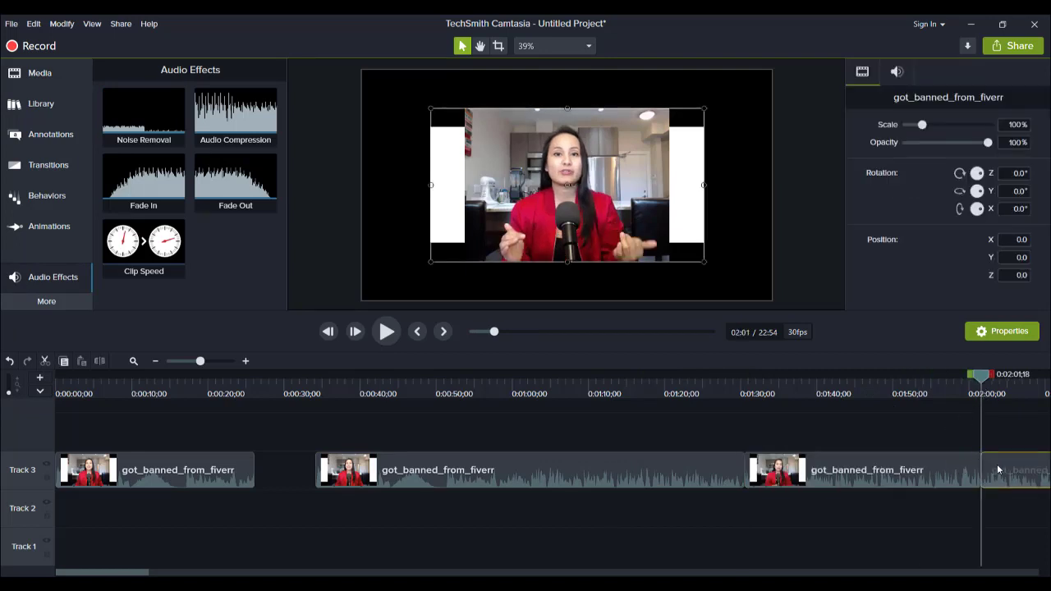
key("Delete")
left_click(534, 477)
key("Delete")
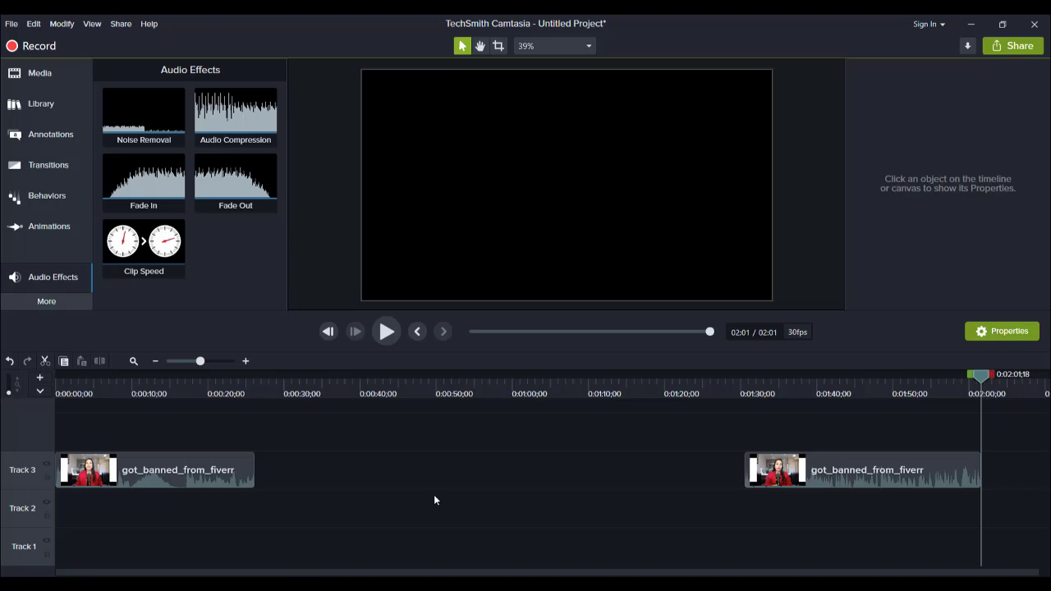
left_click(234, 477)
key("Delete")
left_click_drag(800, 472, 111, 490)
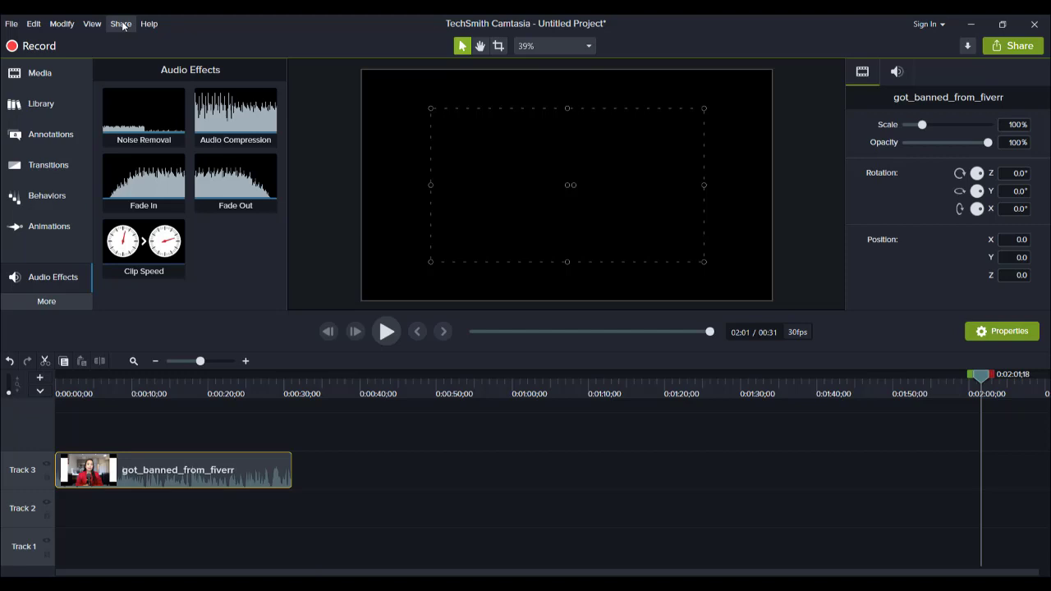
- Delete the 31-second section from the timeline and show the Media bin again
left_click(202, 464)
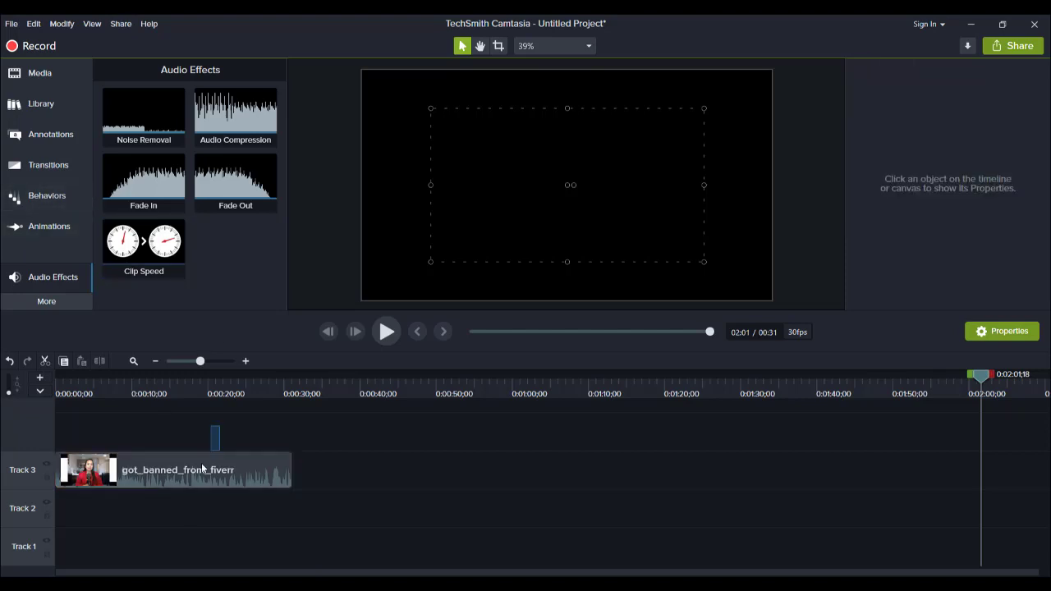
key("Delete")
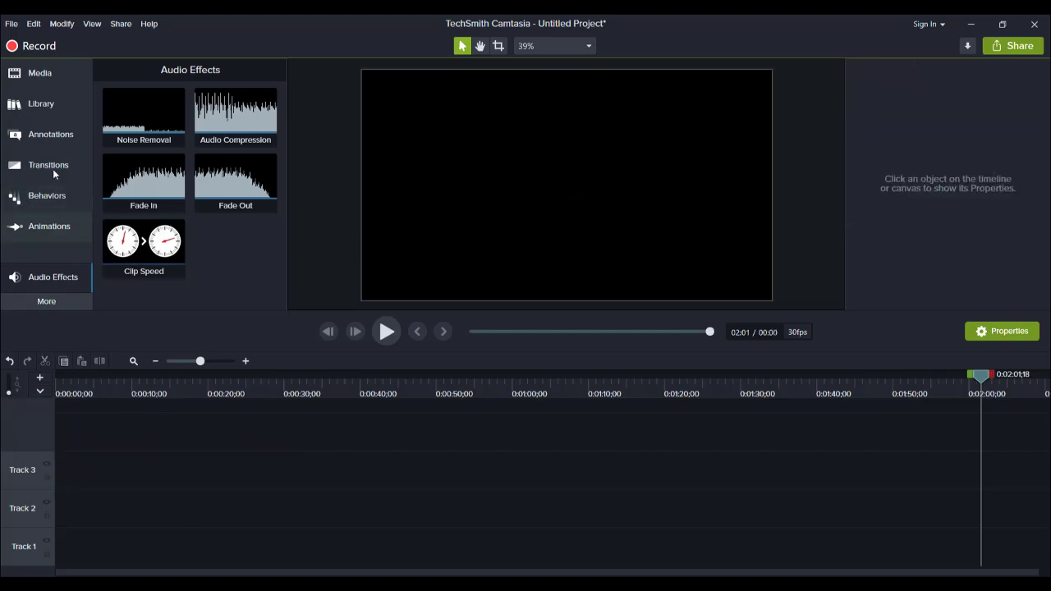
left_click(33, 76)
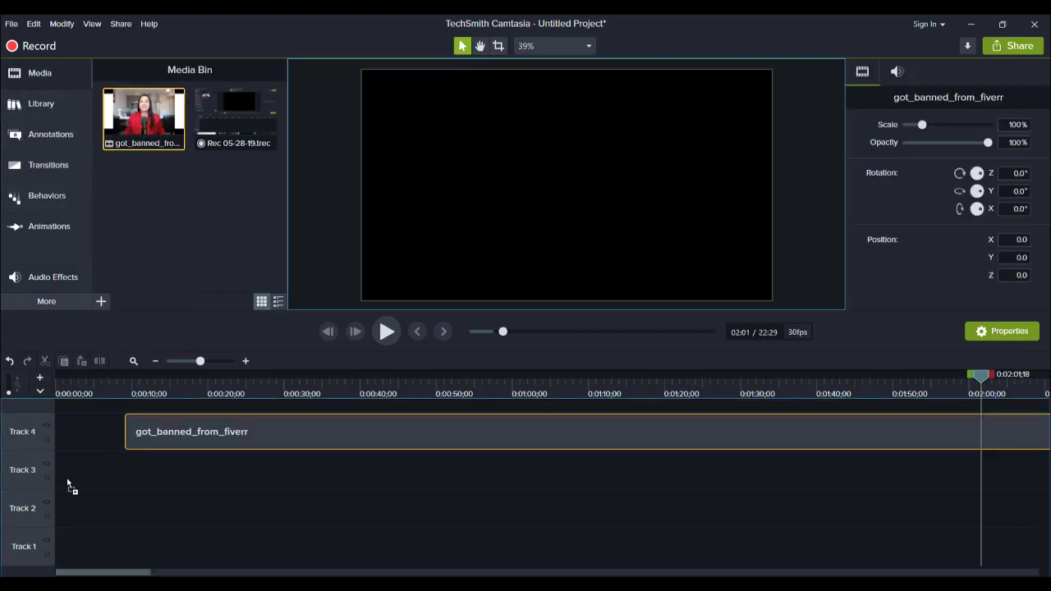
- Place the full got_banned_from_fiverr clip at the timeline start and scale it to 150%
left_click_drag(144, 103, 35, 497)
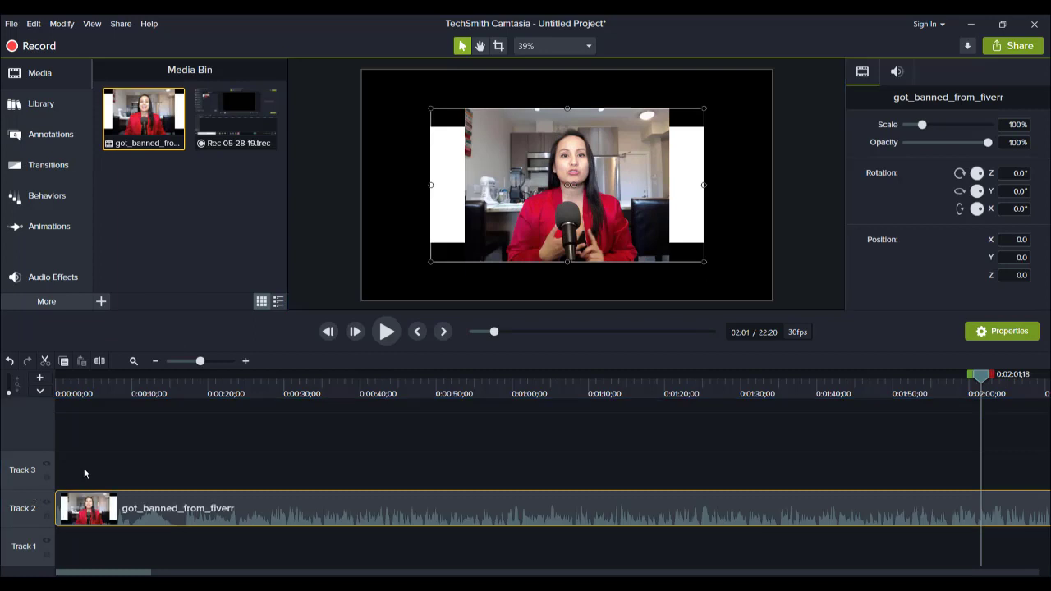
left_click(82, 391)
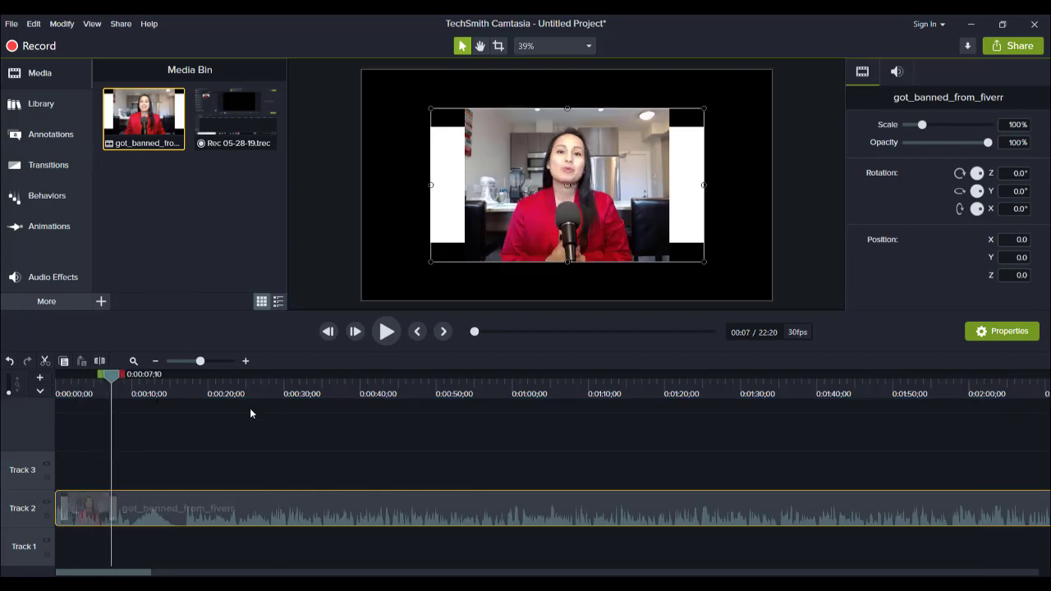
left_click(250, 408)
left_click(218, 414)
left_click_drag(429, 107, 362, 69)
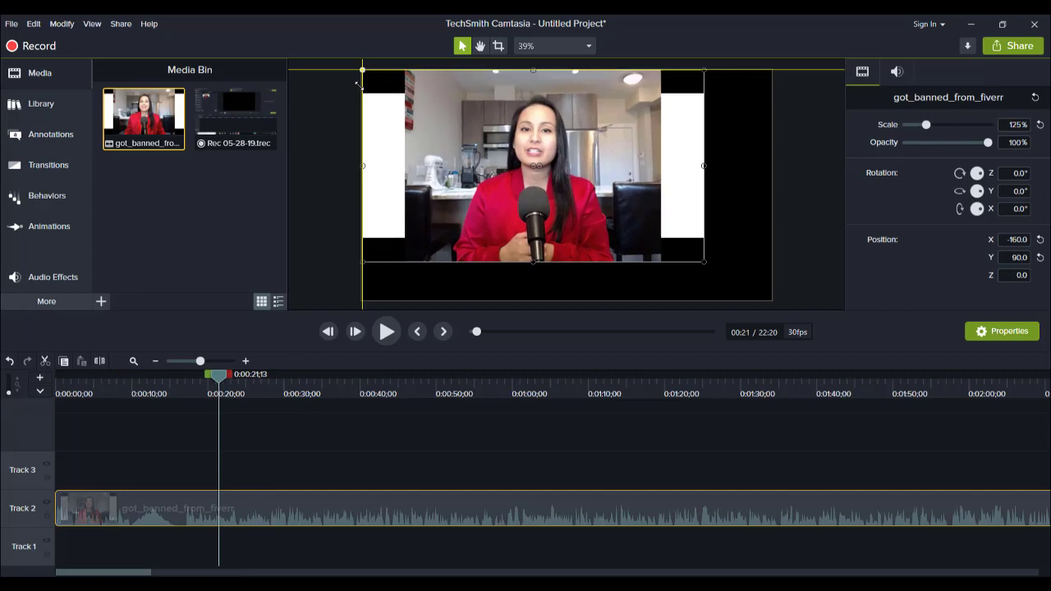
left_click_drag(703, 262, 769, 301)
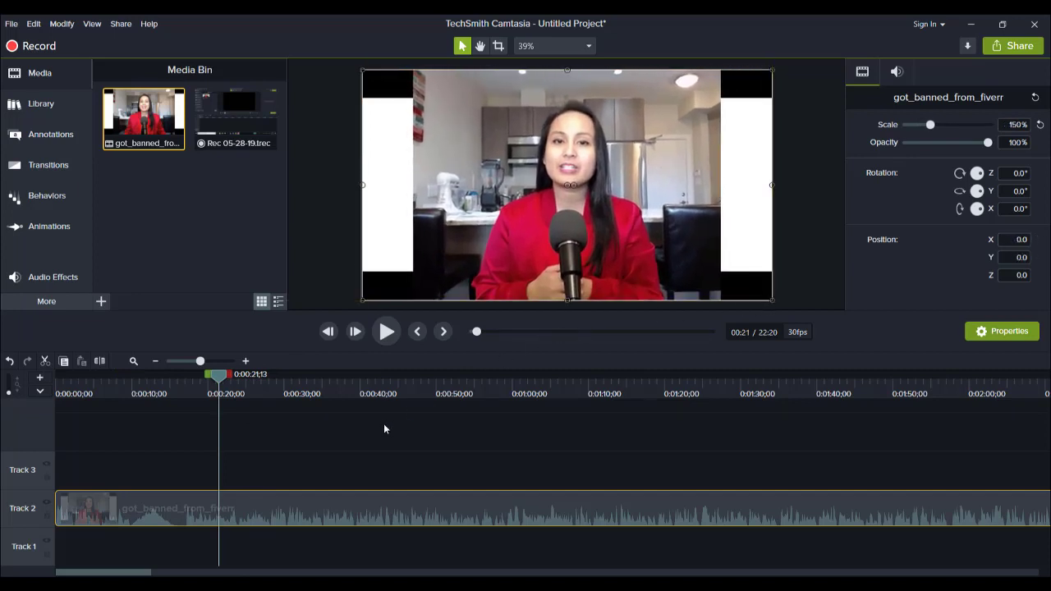
- Save the project to the Desktop as Project 1
left_click(11, 25)
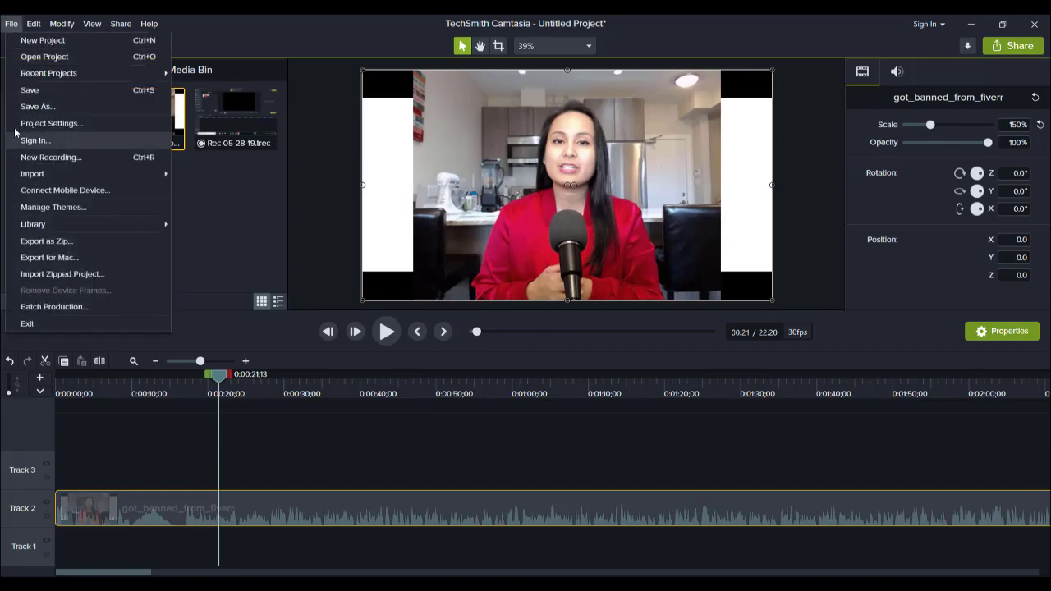
left_click(31, 106)
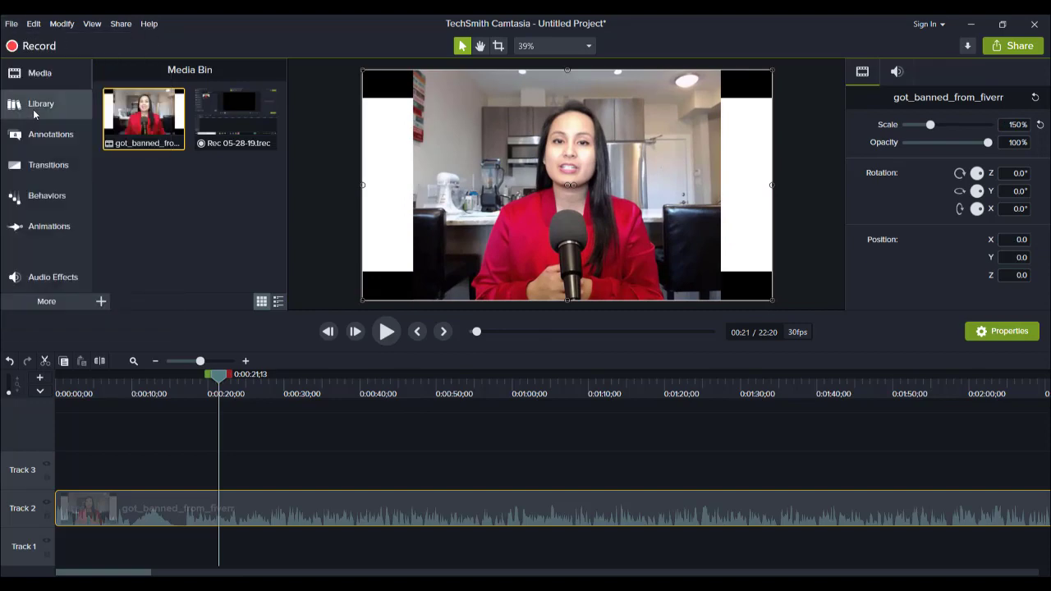
type("Project 1")
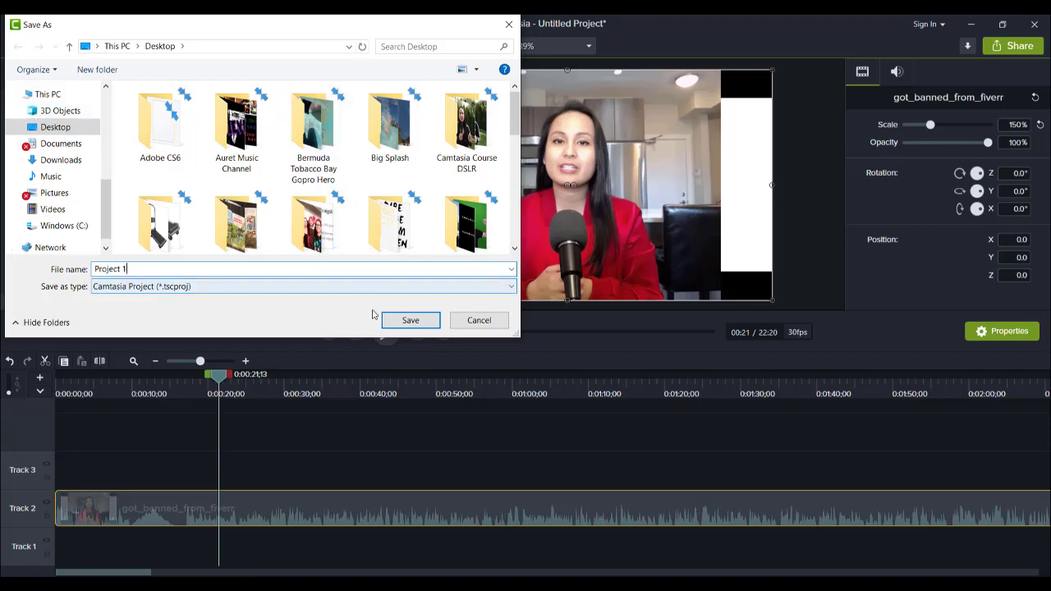
left_click(400, 322)
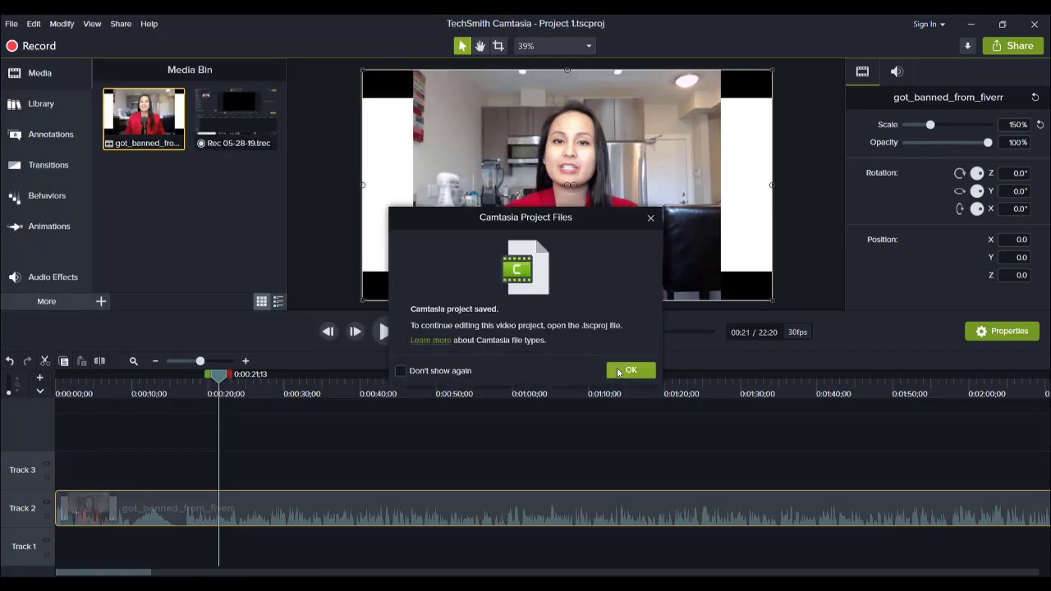
left_click(621, 372)
- Save a copy of the project as Project 2
left_click(11, 23)
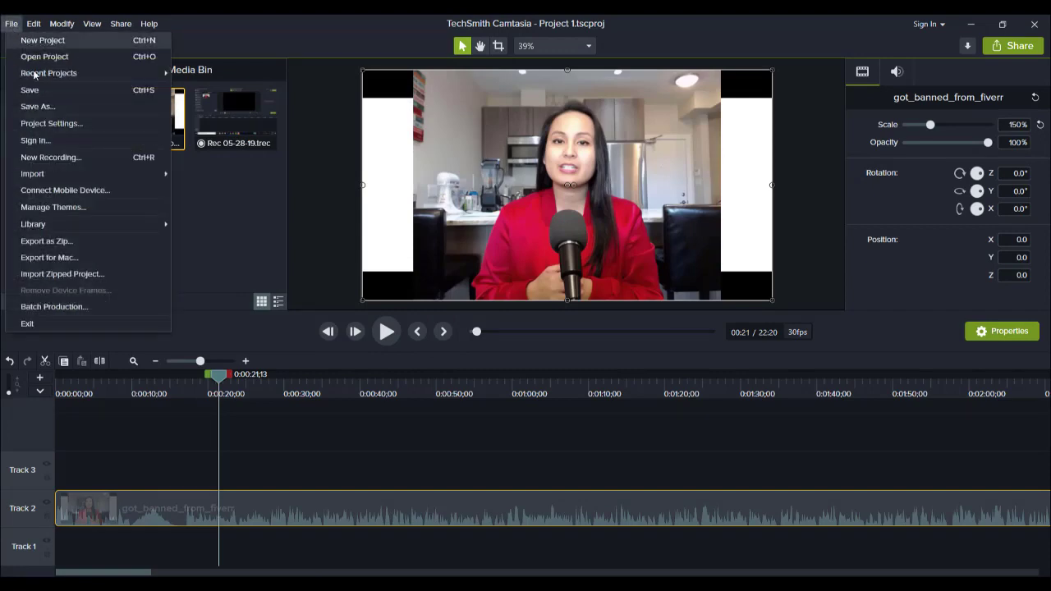
left_click(34, 108)
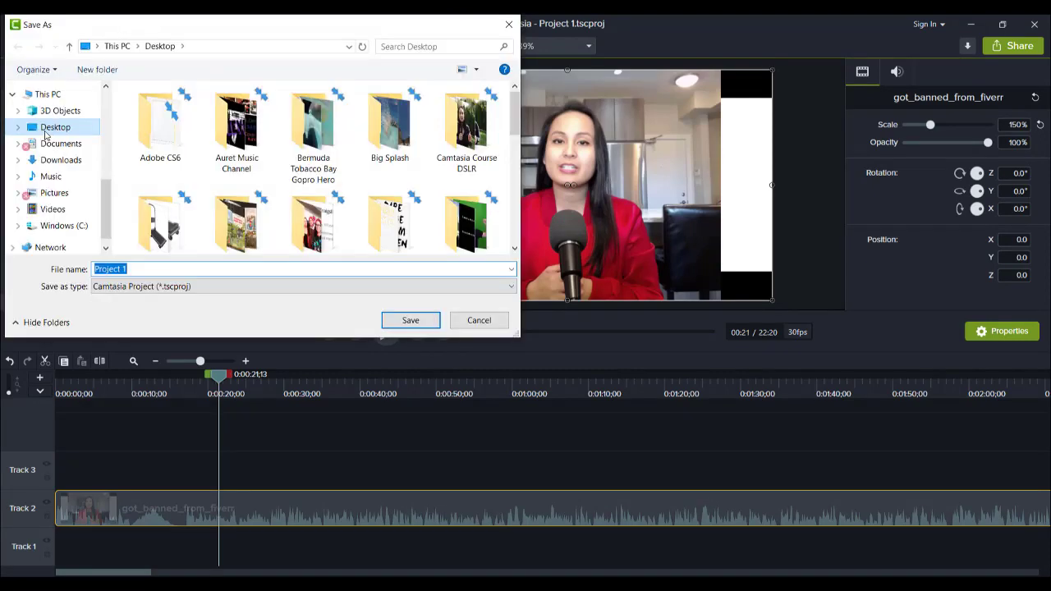
type("Project 2")
key("Return")
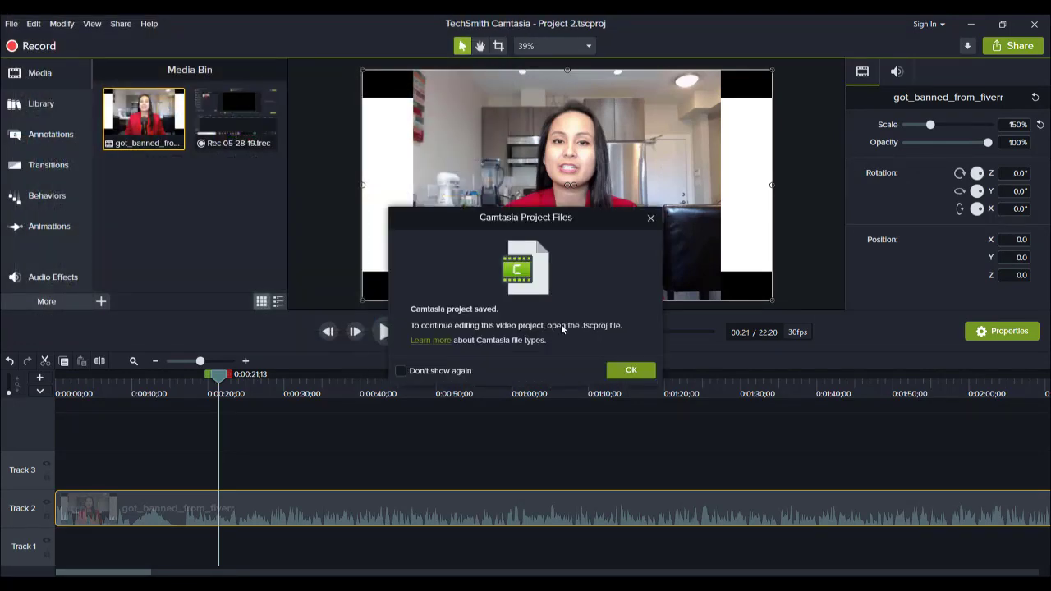
left_click(630, 372)
- Save another copy named Project 3
left_click(11, 23)
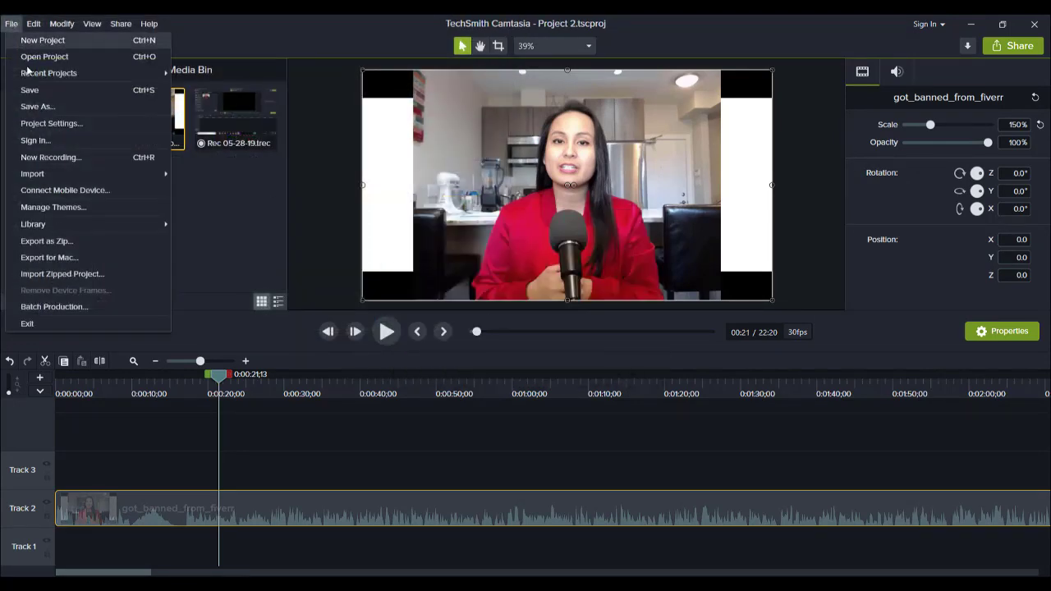
left_click(43, 108)
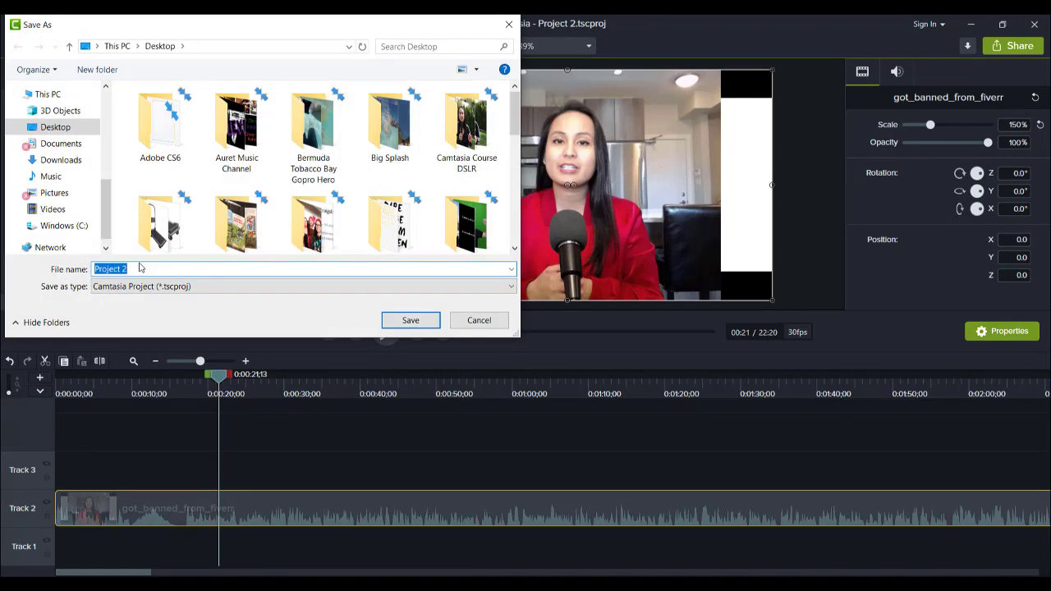
key("BackSpace")
type("3")
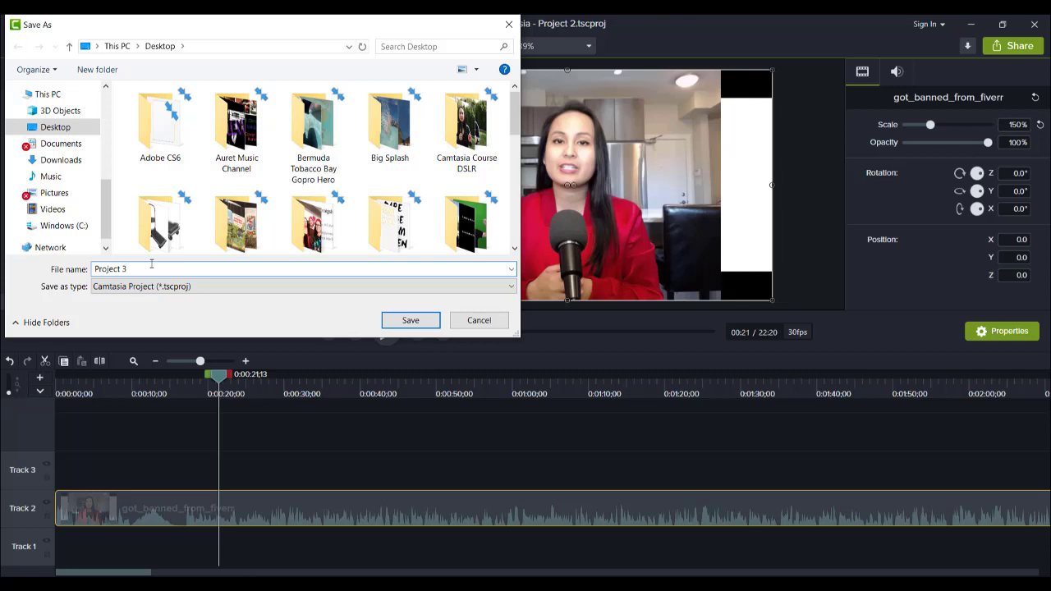
left_click(427, 321)
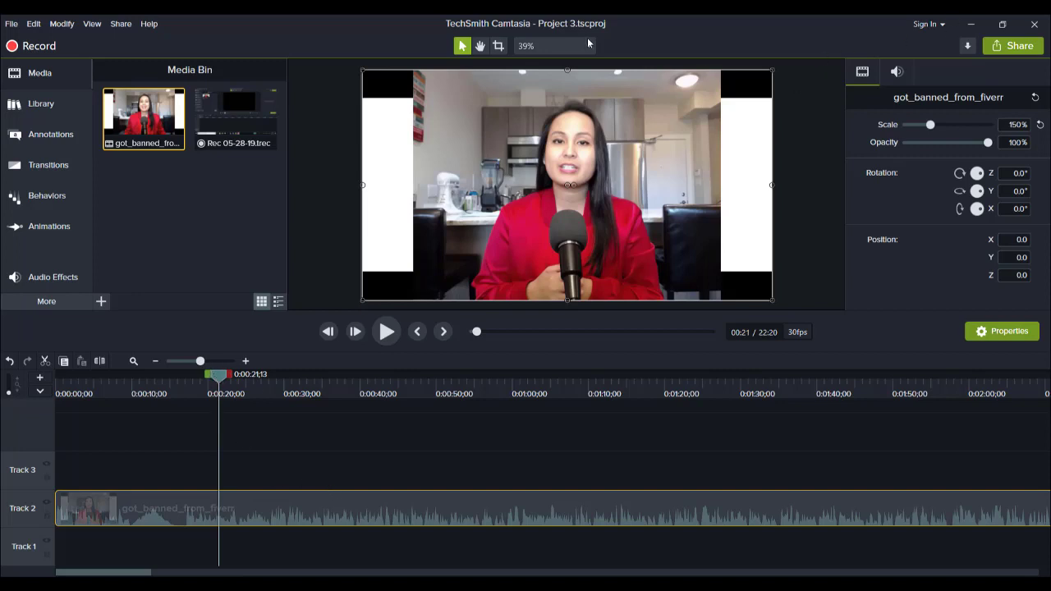
- Start opening a saved project with File > Open Project and scroll the Desktop file list
left_click(12, 28)
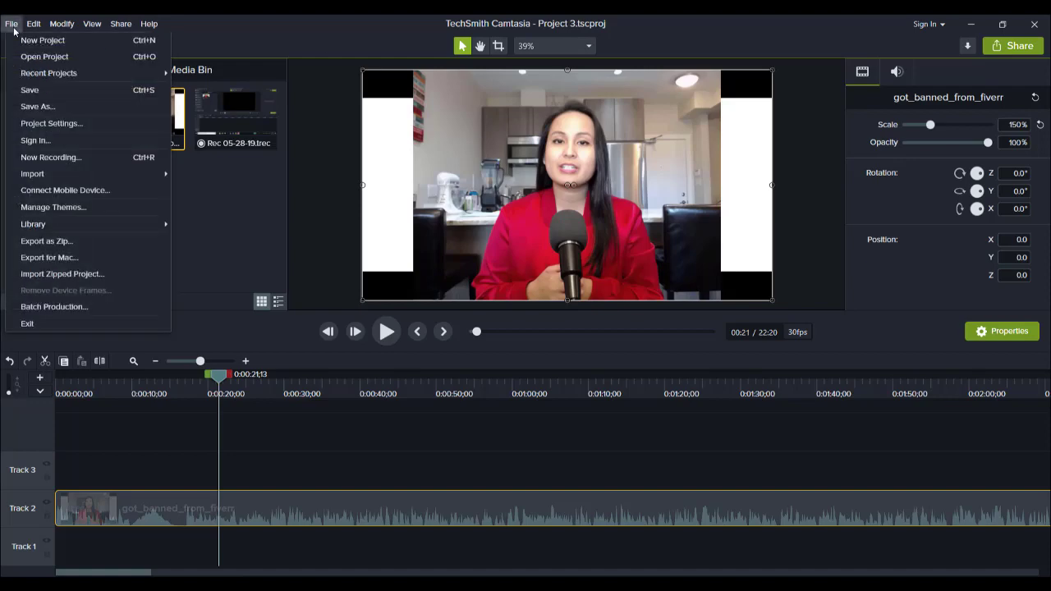
left_click(45, 56)
scroll(249, 212, "down", 2)
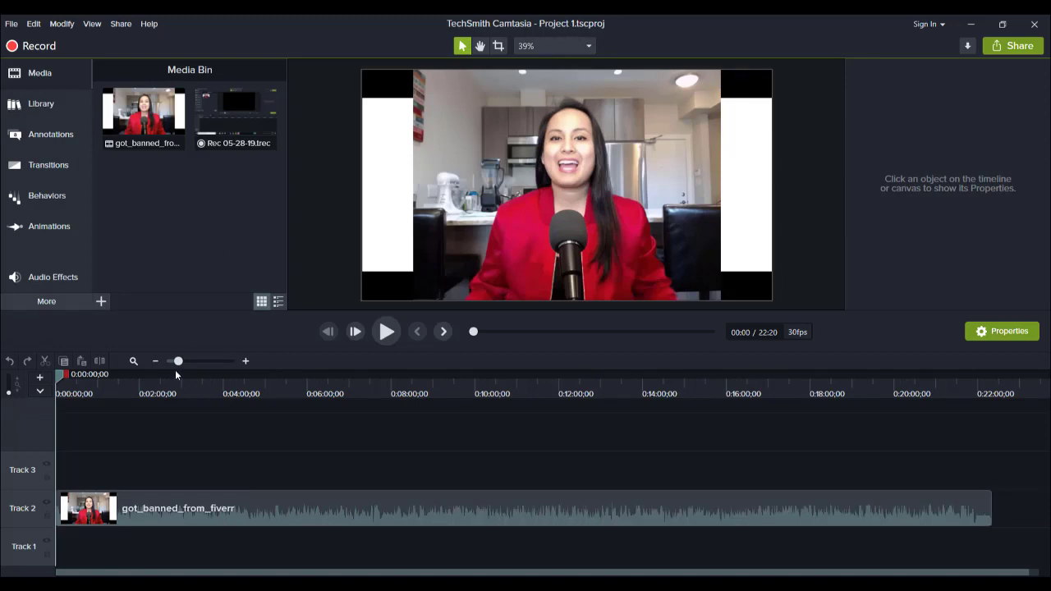
left_click(208, 386)
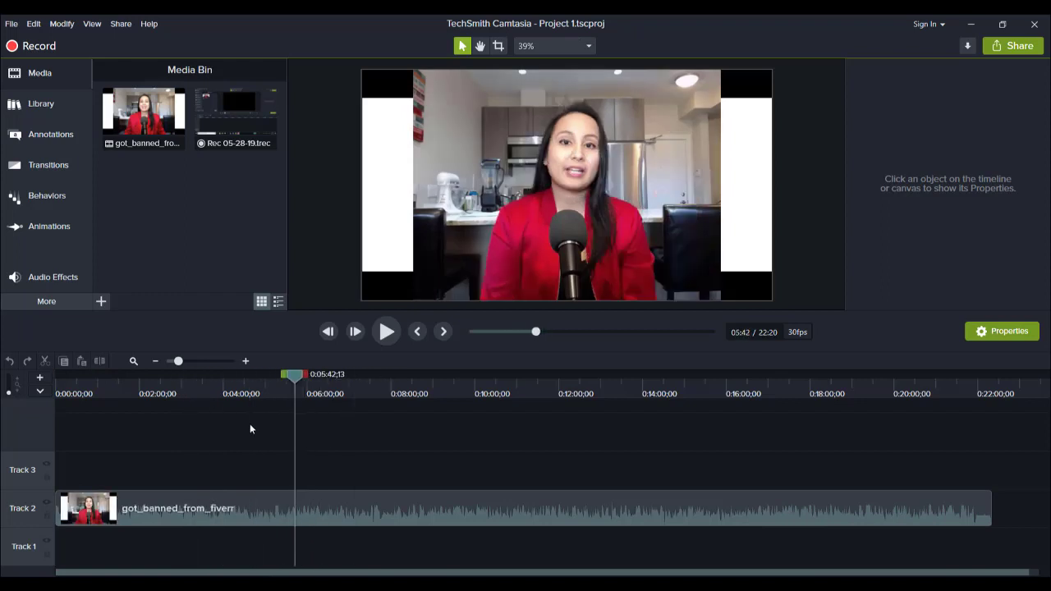
left_click(314, 422)
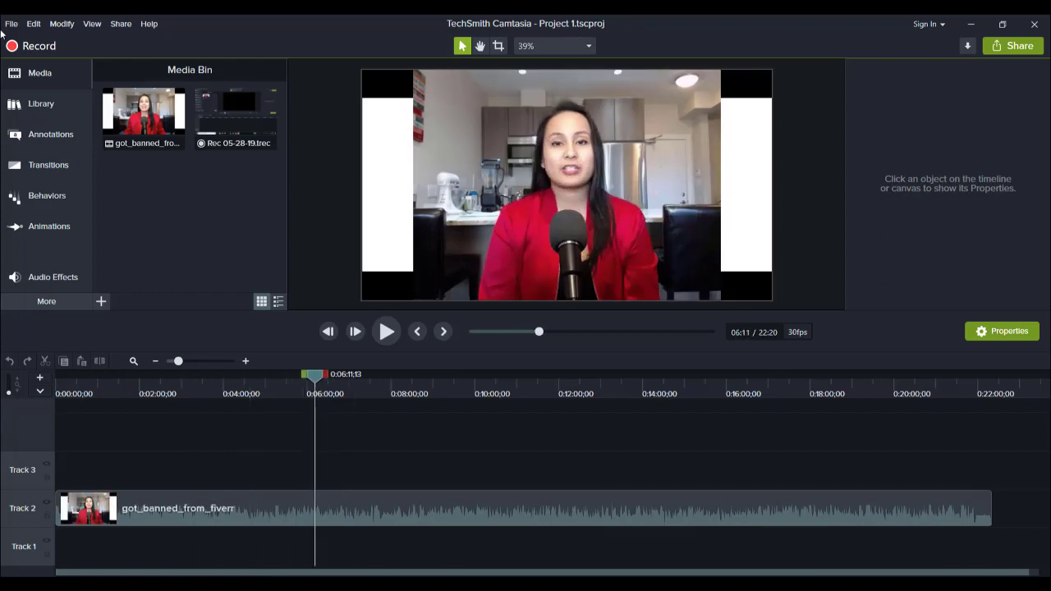
left_click(9, 25)
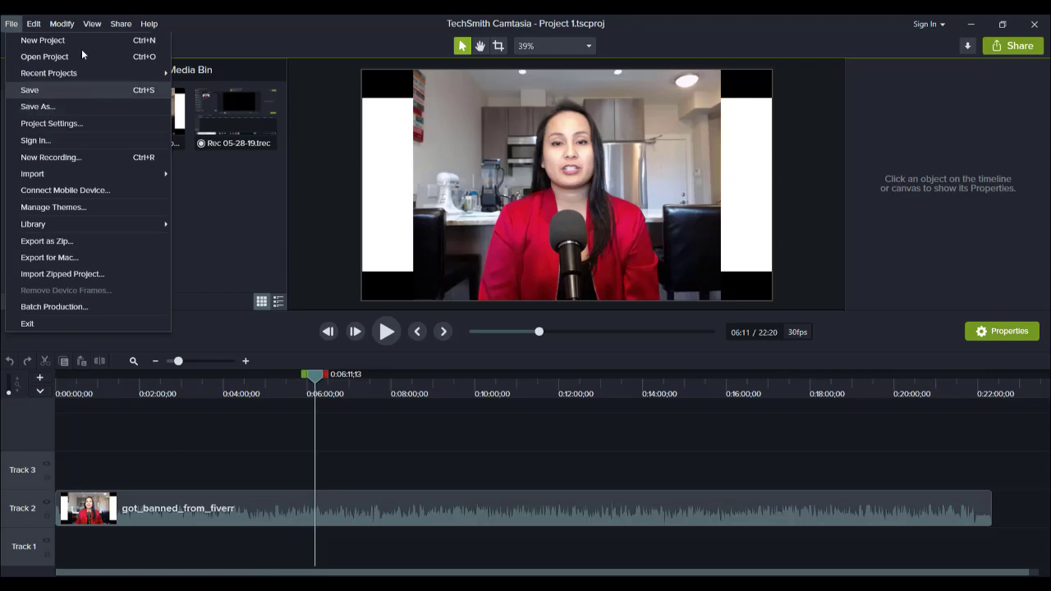
left_click(121, 23)
left_click(118, 26)
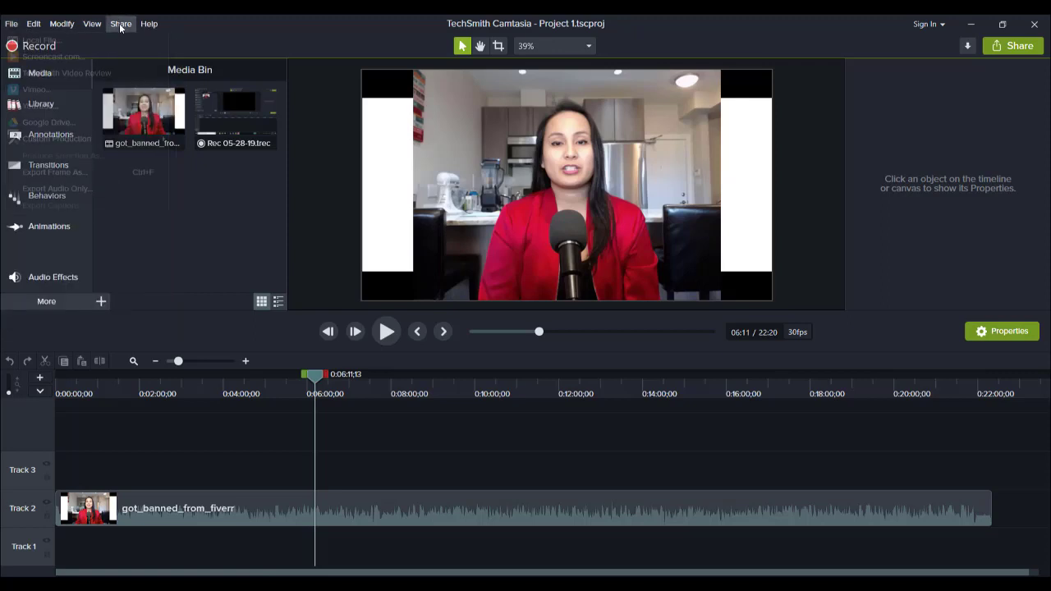
left_click(103, 41)
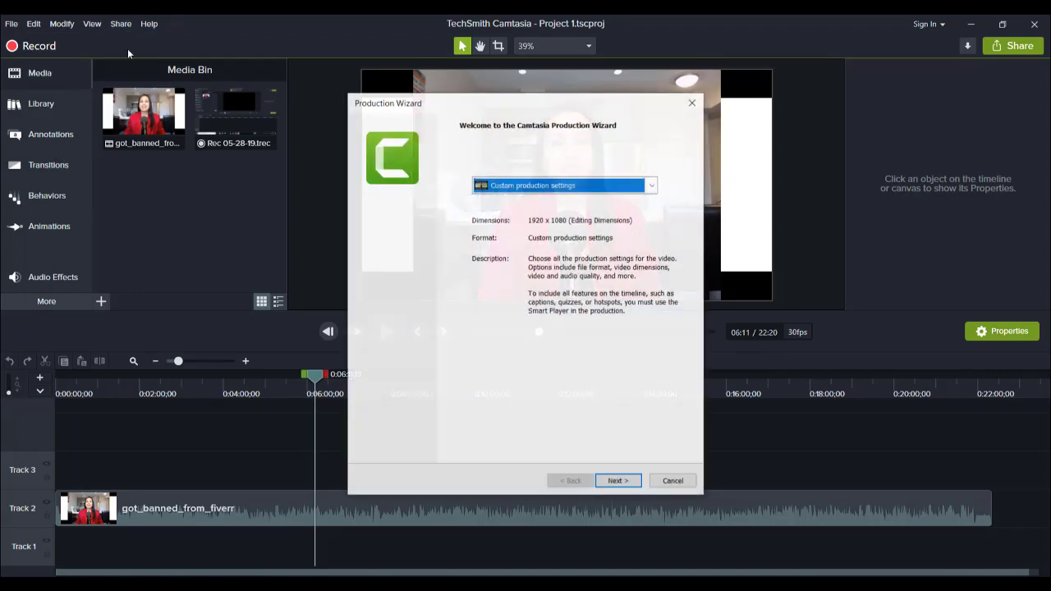
left_click(619, 482)
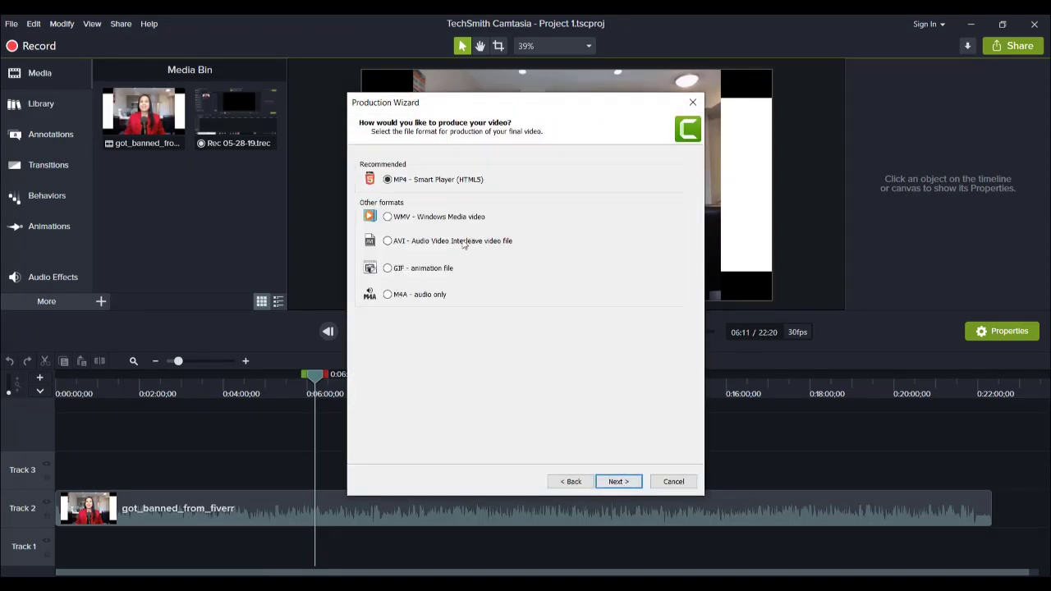
key("Escape")
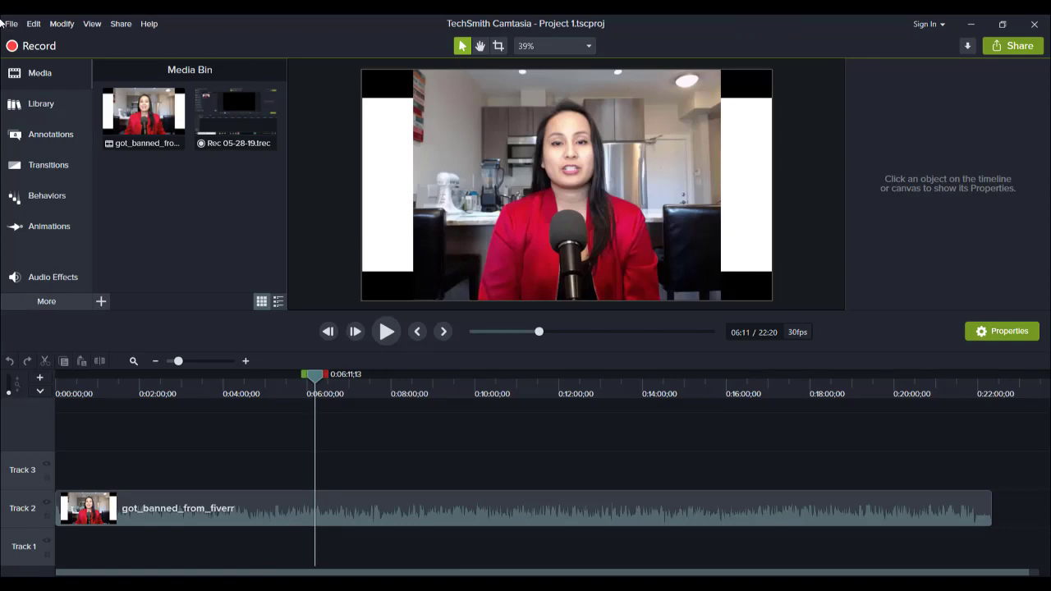
- Open Project 2 from the Desktop file list via File > Open Project
left_click(11, 24)
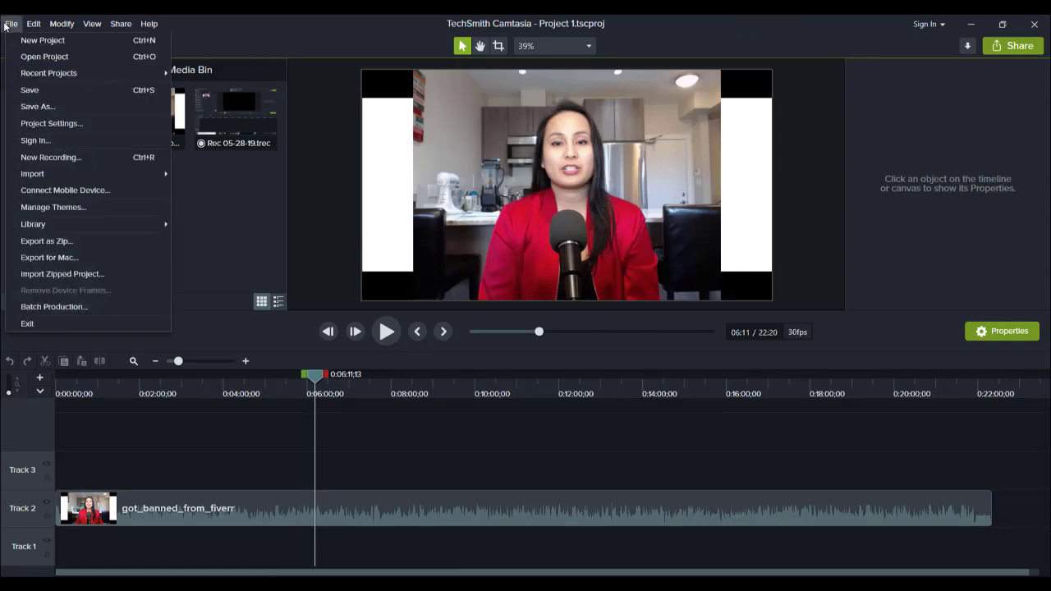
left_click(21, 63)
scroll(271, 168, "down", 5)
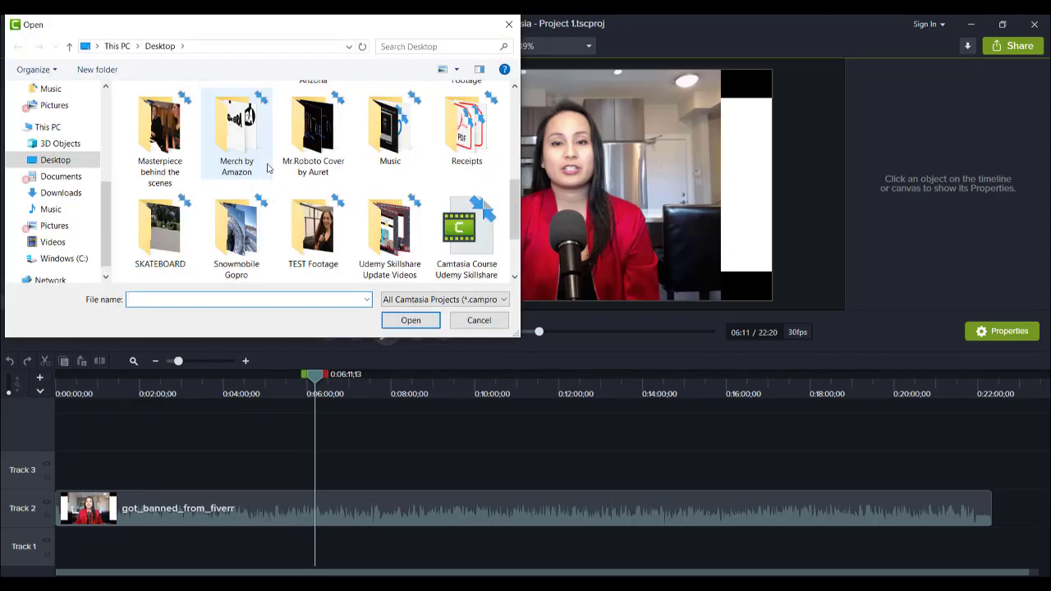
scroll(279, 213, "down", 3)
left_click(317, 253)
double_click(317, 253)
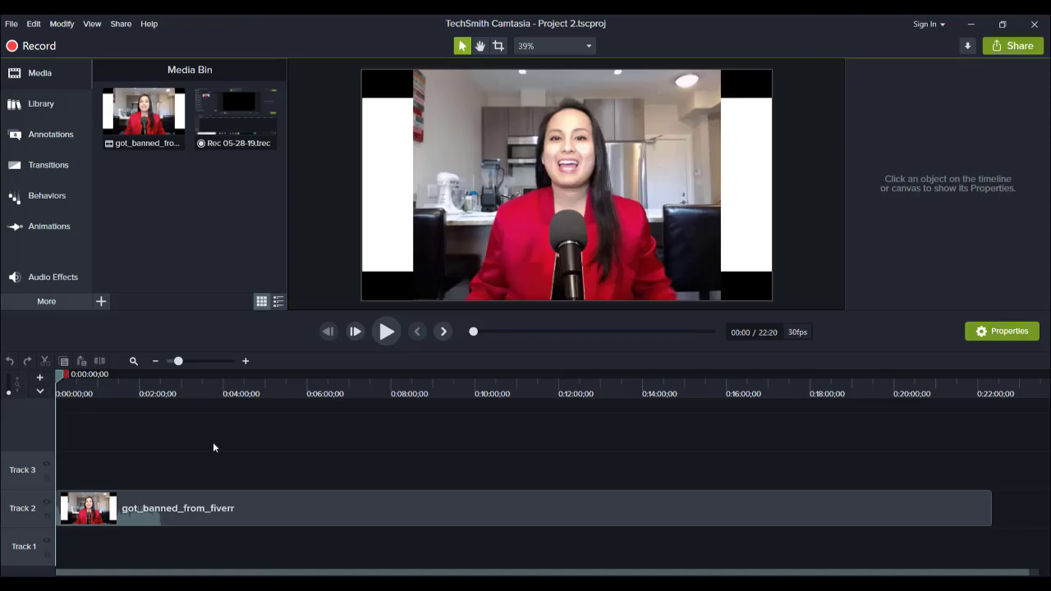
- Scrub through the talk to about 5:51 and select the clip on Track 2
left_click_drag(62, 375, 236, 375)
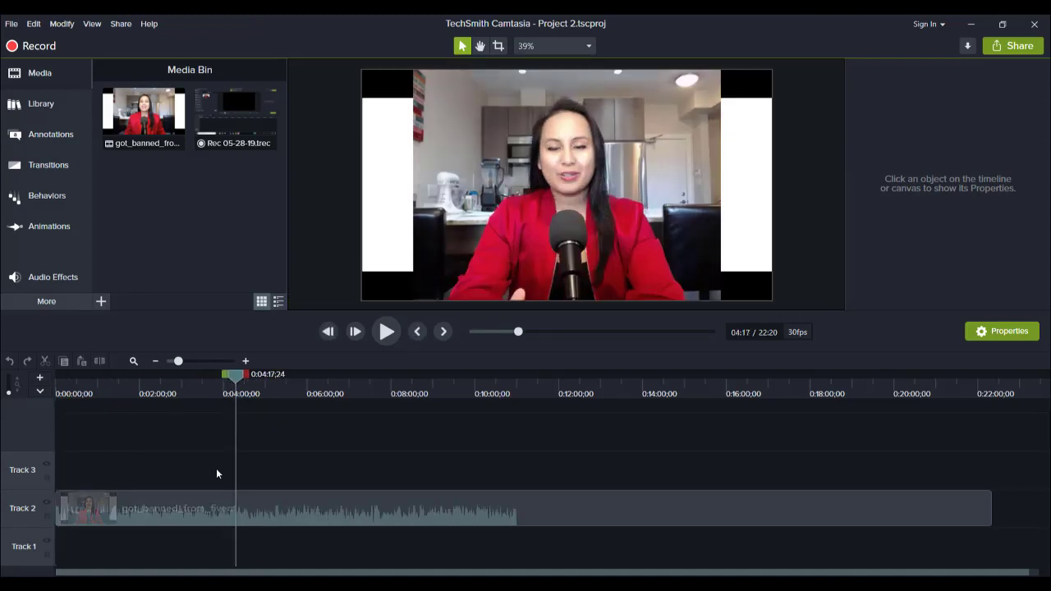
left_click(287, 392)
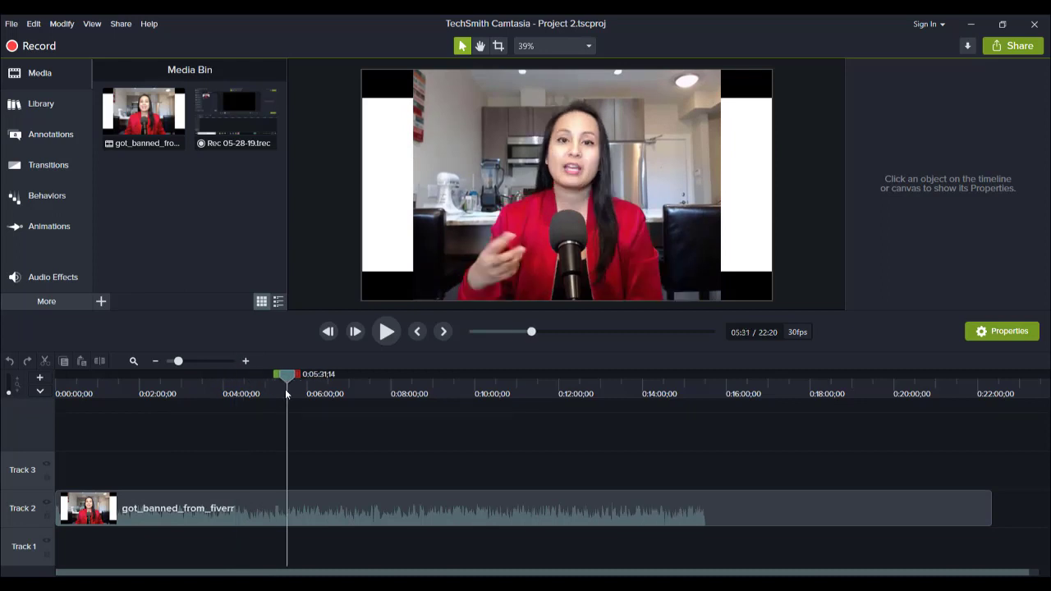
left_click_drag(313, 480, 495, 538)
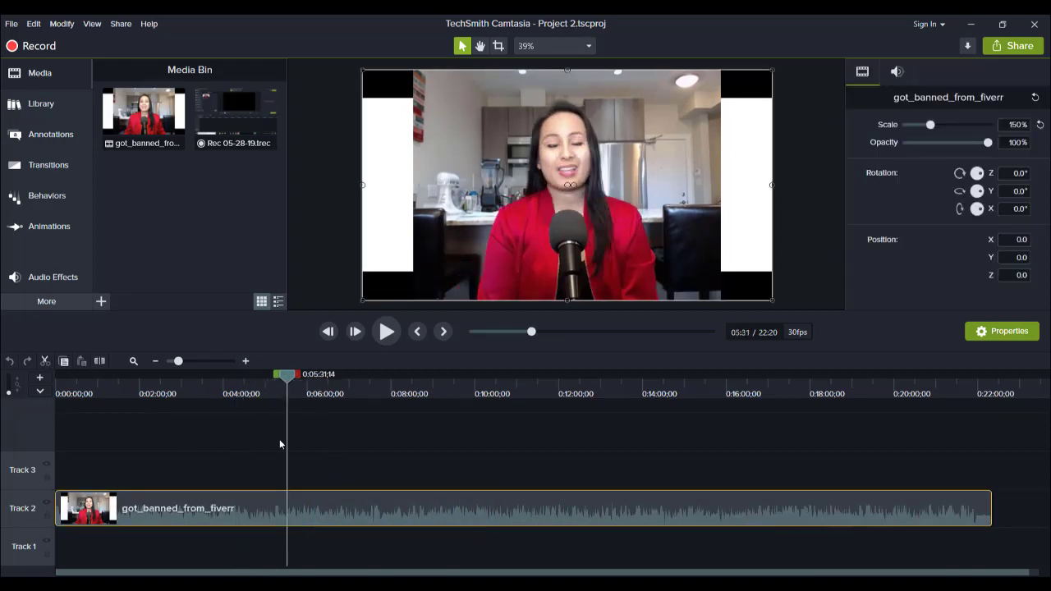
left_click(301, 392)
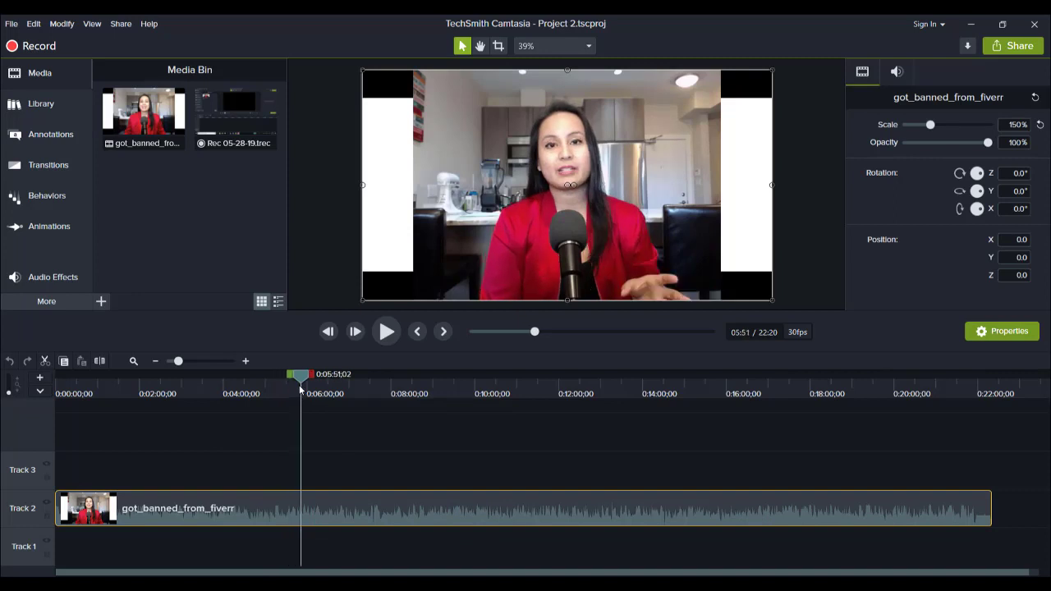